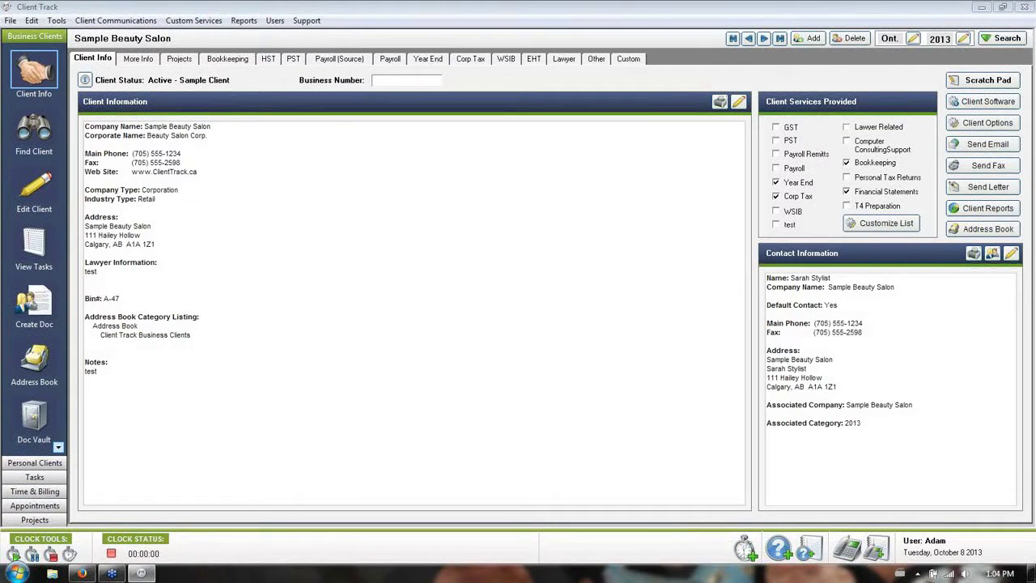
# Step: Search business clients by the free text 1234 to find Sample Beauty Salon
pyautogui.hotkey('shift', 'Up')
pyautogui.hotkey('shift', 'Up')
pyautogui.hotkey('shift', 'Up')
pyautogui.hotkey('shift', 'Up')
pyautogui.hotkey('shift', 'Up')
pyautogui.hotkey('shift', 'Up')
pyautogui.hotkey('shift', 'Up')
pyautogui.hotkey('shift', 'Up')
pyautogui.hotkey('shift', 'Up')
pyautogui.hotkey('shift', 'Up')
pyautogui.hotkey('shift', 'Up')
pyautogui.hotkey('shift', 'Up')
pyautogui.hotkey('shift', 'Up')
pyautogui.hotkey('shift', 'Up')
pyautogui.hotkey('shift', 'Up')
pyautogui.hotkey('shift', 'Up')
pyautogui.hotkey('shift', 'Up')
pyautogui.hotkey('shift', 'Up')
pyautogui.hotkey('shift', 'Up')
pyautogui.hotkey('shift', 'Up')
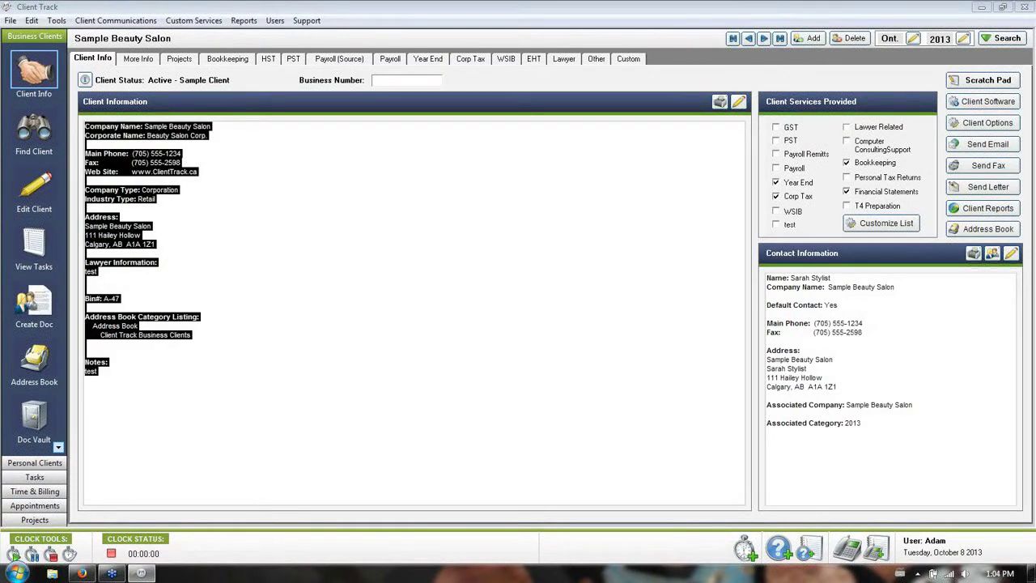
pyautogui.click(155, 199)
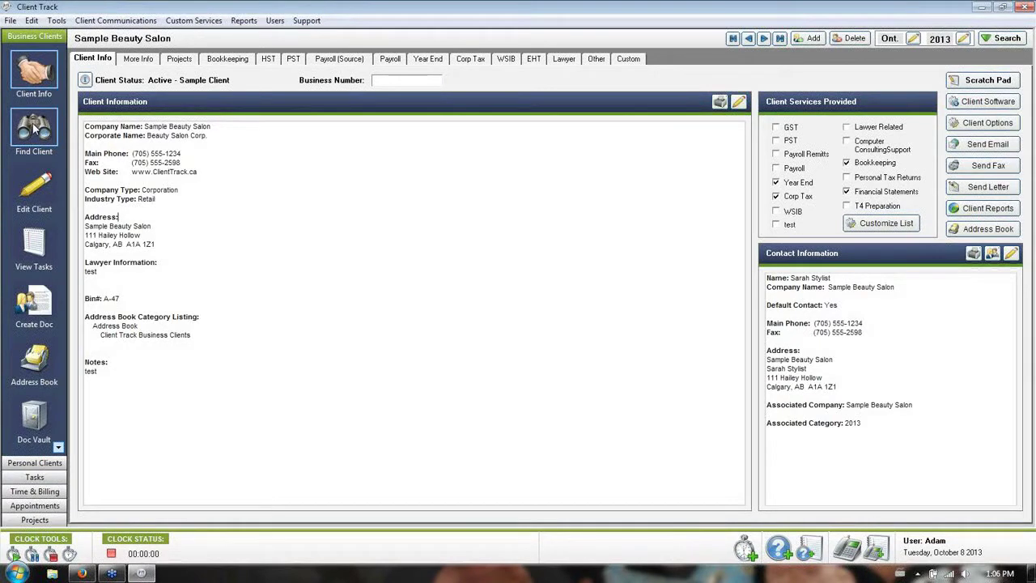
pyautogui.click(34, 127)
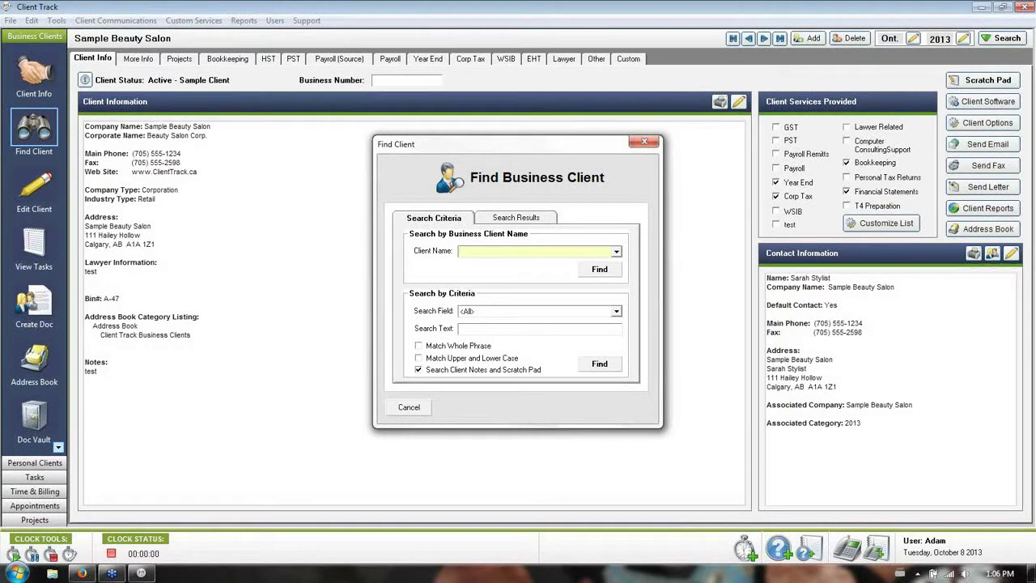
pyautogui.write('Sample C')
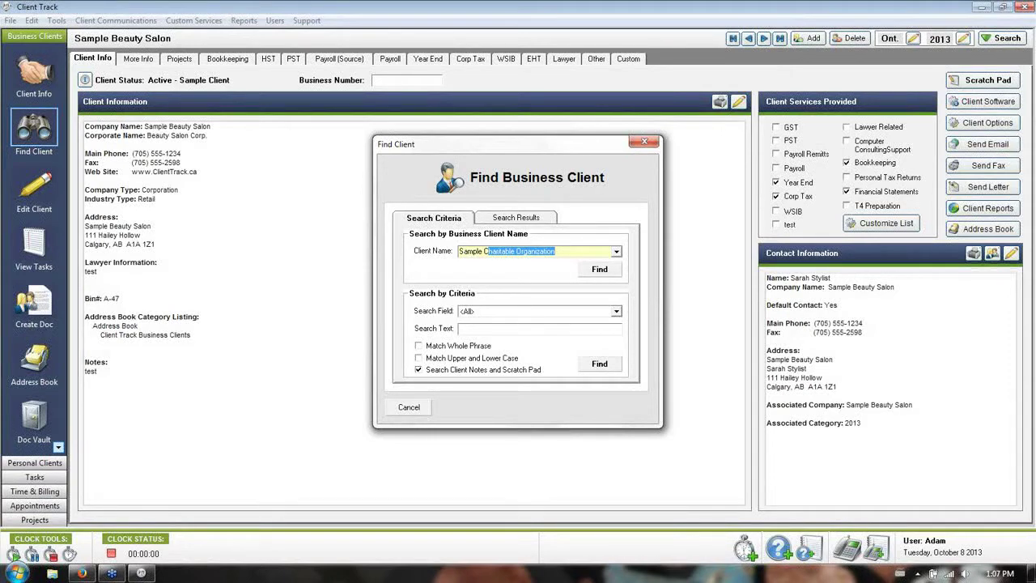
pyautogui.press('BackSpace')
pyautogui.press('BackSpace')
pyautogui.press('BackSpace')
pyautogui.press('BackSpace')
pyautogui.press('BackSpace')
pyautogui.press('BackSpace')
pyautogui.press('BackSpace')
pyautogui.press('BackSpace')
pyautogui.press('BackSpace')
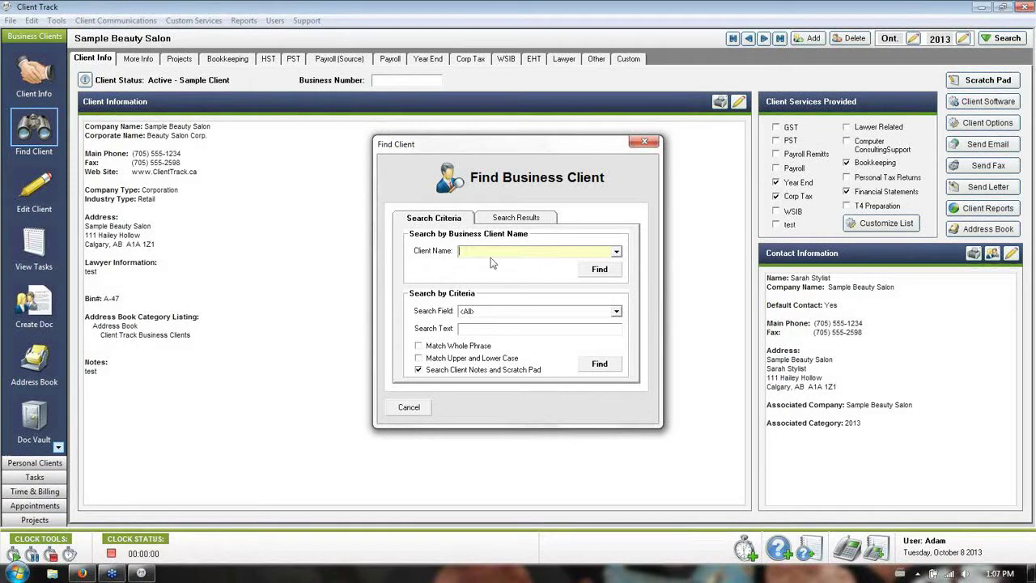
pyautogui.click(502, 328)
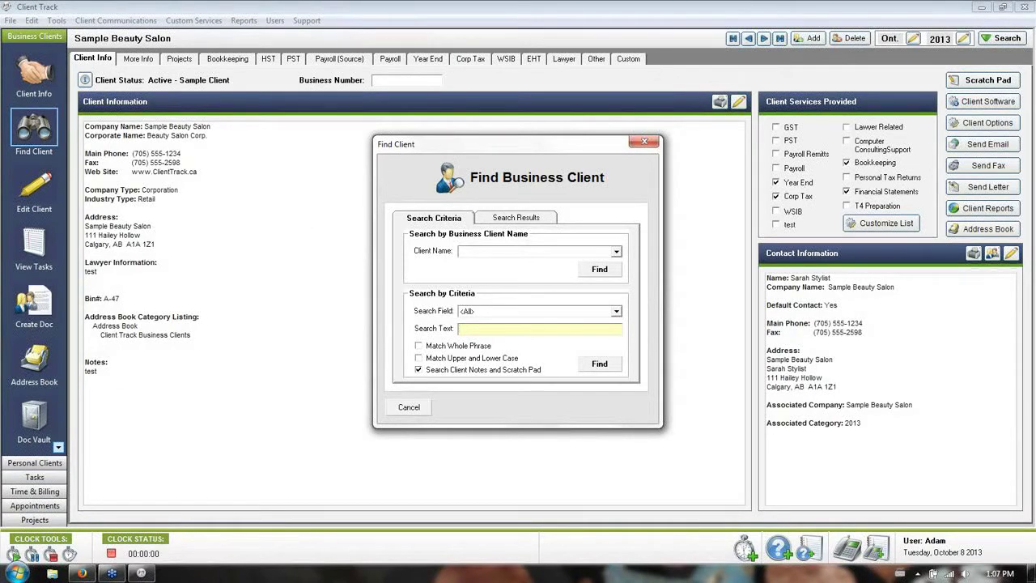
pyautogui.write('1234')
pyautogui.press('Return')
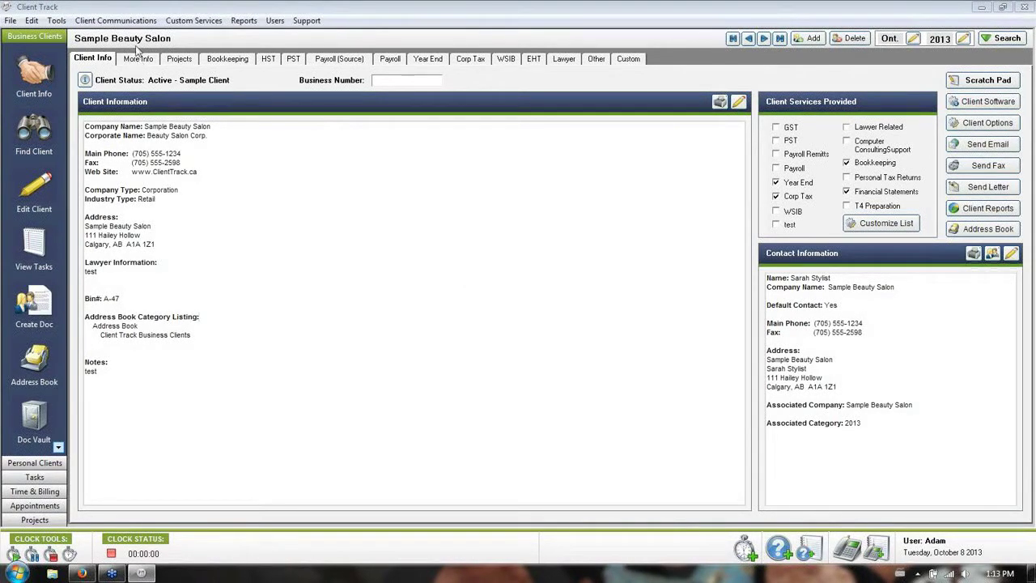
# Step: On the More Info page, preview a new missing-information entry's types, cancel, and restart it
pyautogui.click(136, 61)
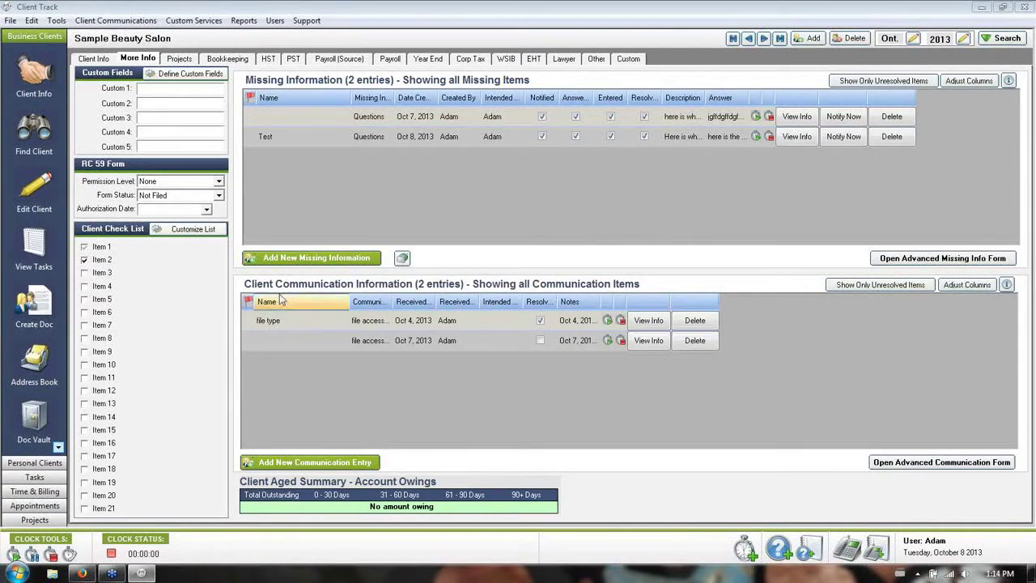
pyautogui.click(286, 263)
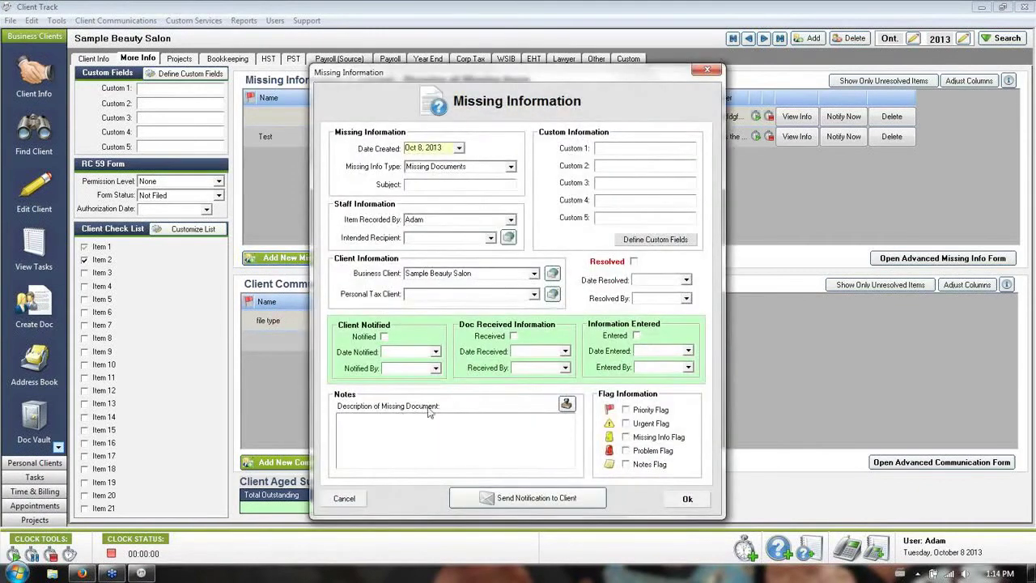
pyautogui.click(477, 274)
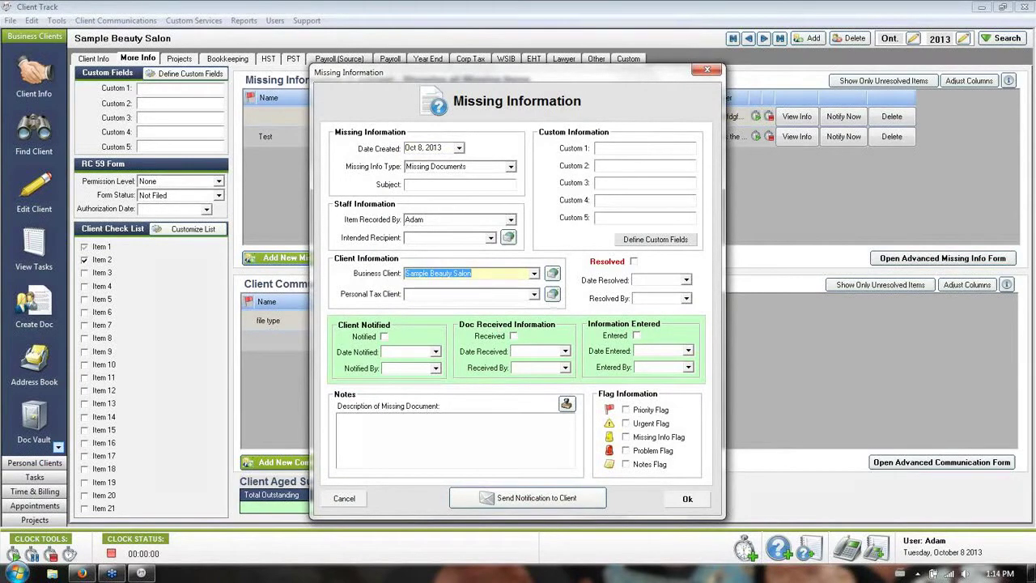
pyautogui.click(472, 274)
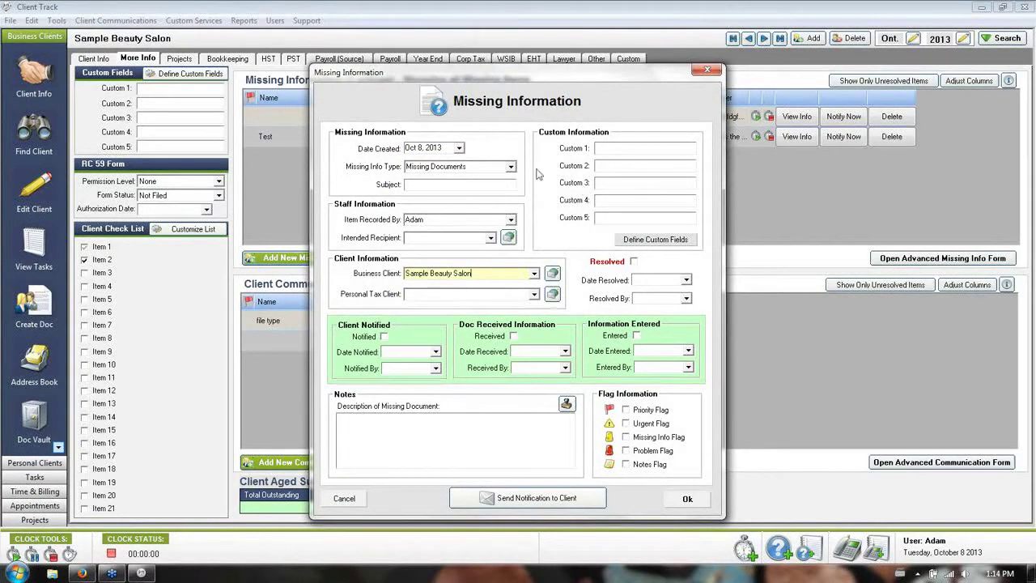
pyautogui.click(510, 166)
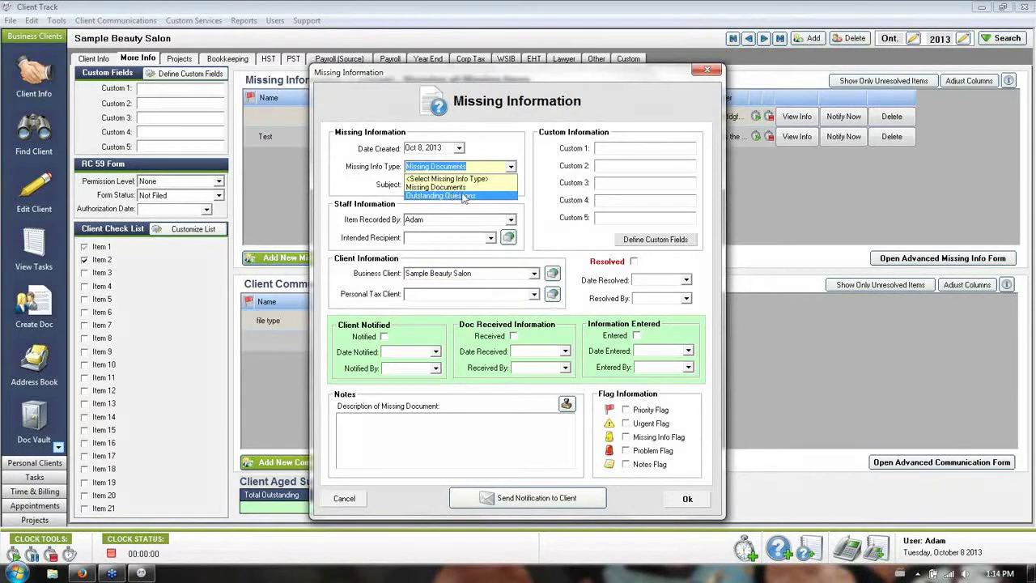
pyautogui.click(526, 202)
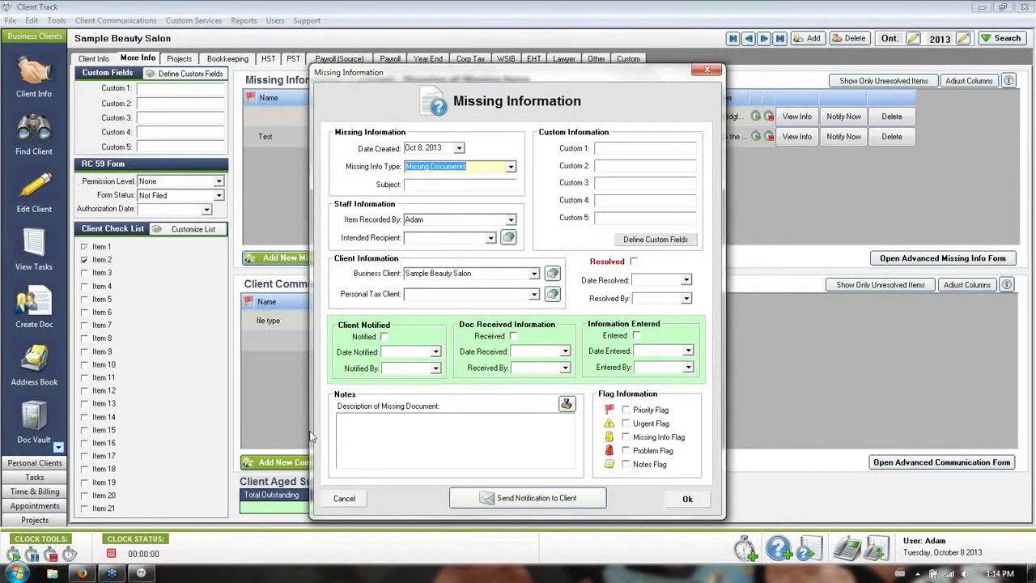
pyautogui.click(344, 498)
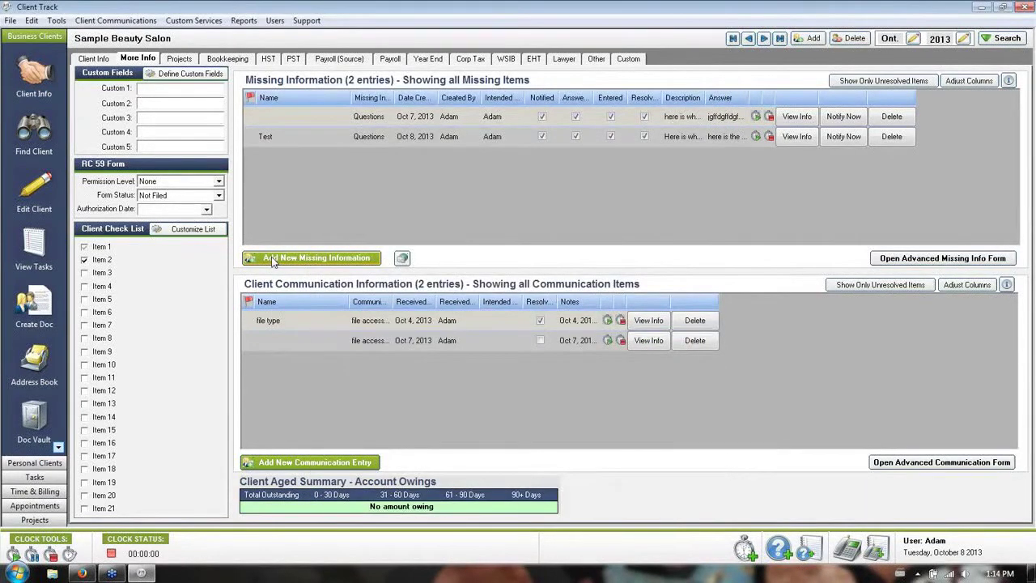
pyautogui.click(274, 259)
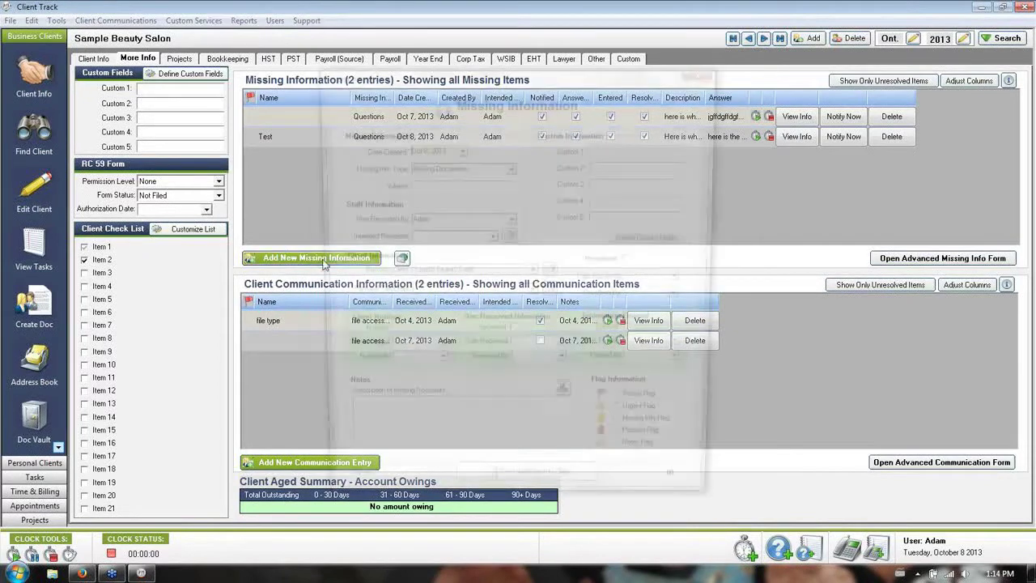
# Step: Make the entry an Outstanding Questions item with subject 'test' for another staff member
pyautogui.click(510, 167)
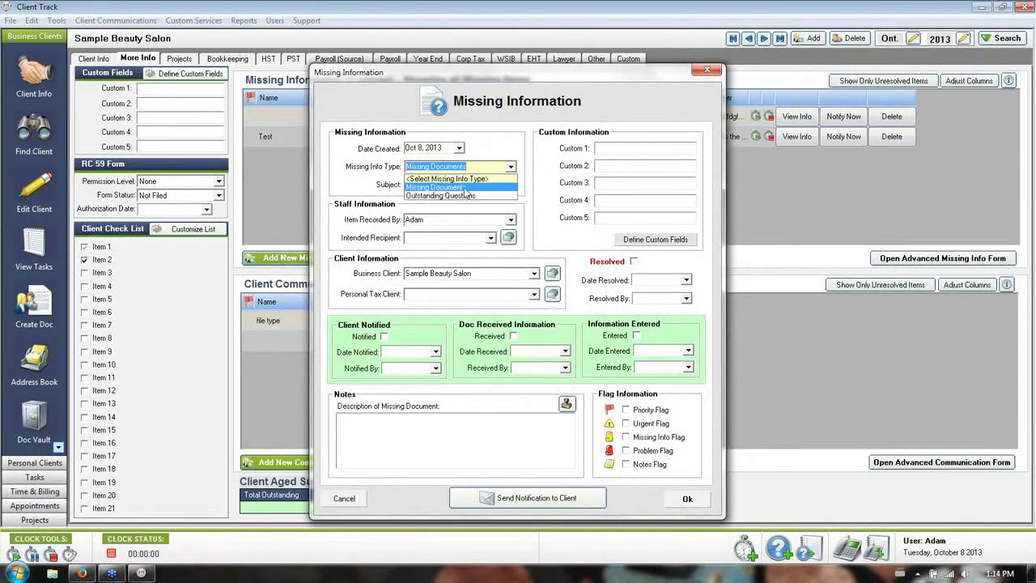
pyautogui.click(463, 192)
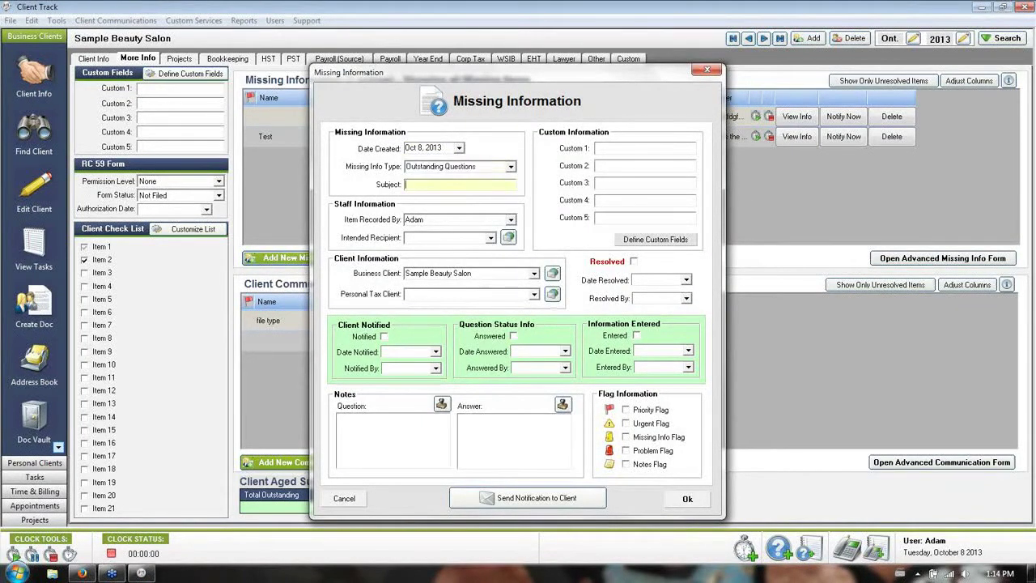
pyautogui.write('test')
pyautogui.click(491, 237)
pyautogui.click(454, 275)
# Step: Write the question 'This is what i need you to find out for me' and mark the client notified
pyautogui.click(340, 419)
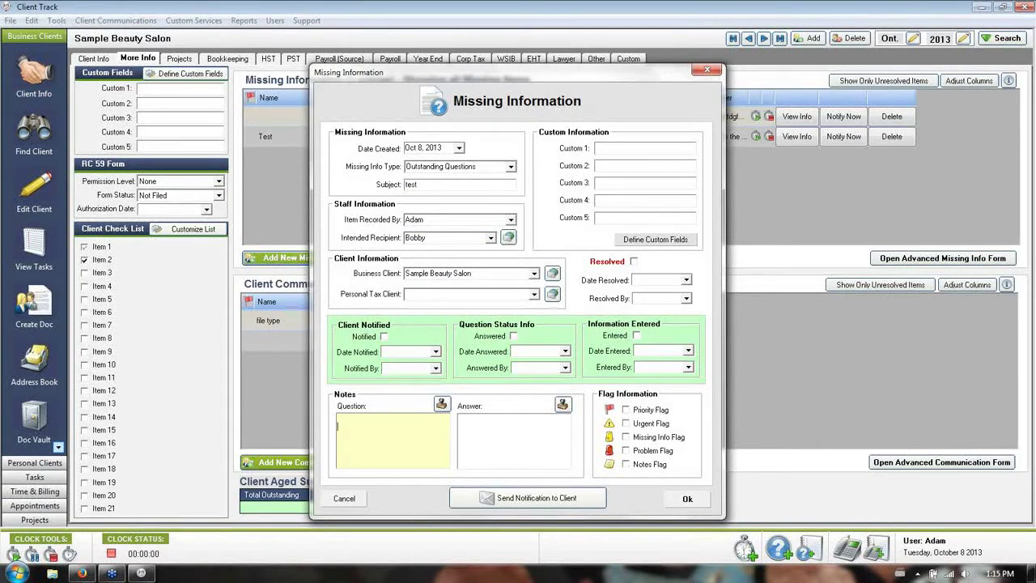
pyautogui.write('This is what i need you to find out fo')
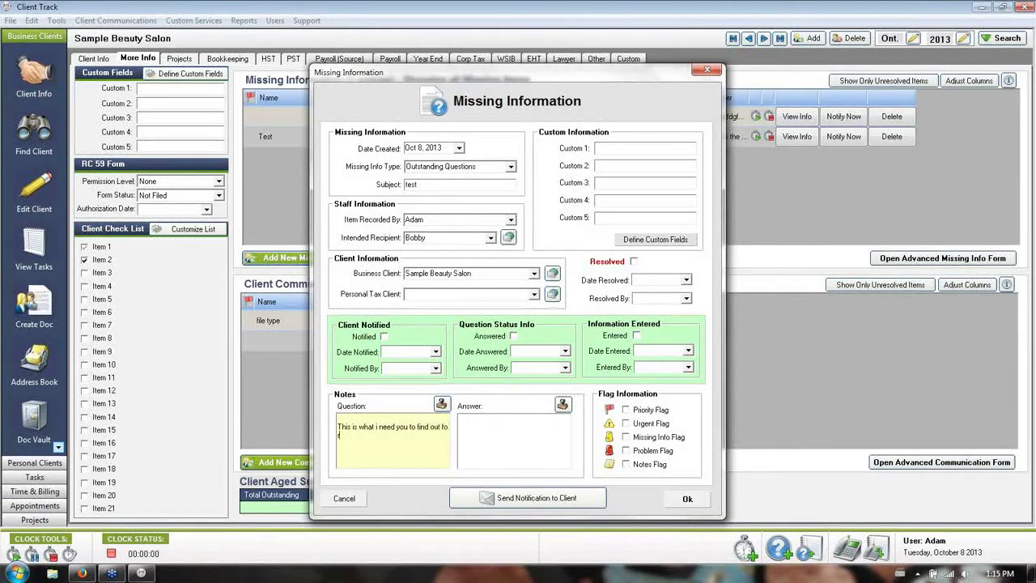
pyautogui.write('rm')
pyautogui.press('BackSpace')
pyautogui.write('me')
pyautogui.click(384, 338)
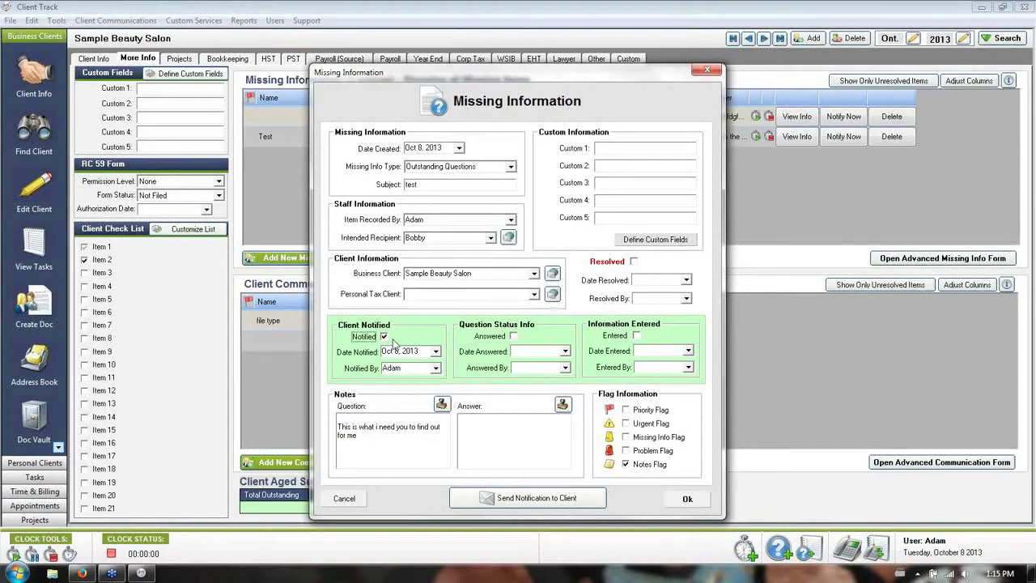
pyautogui.click(528, 500)
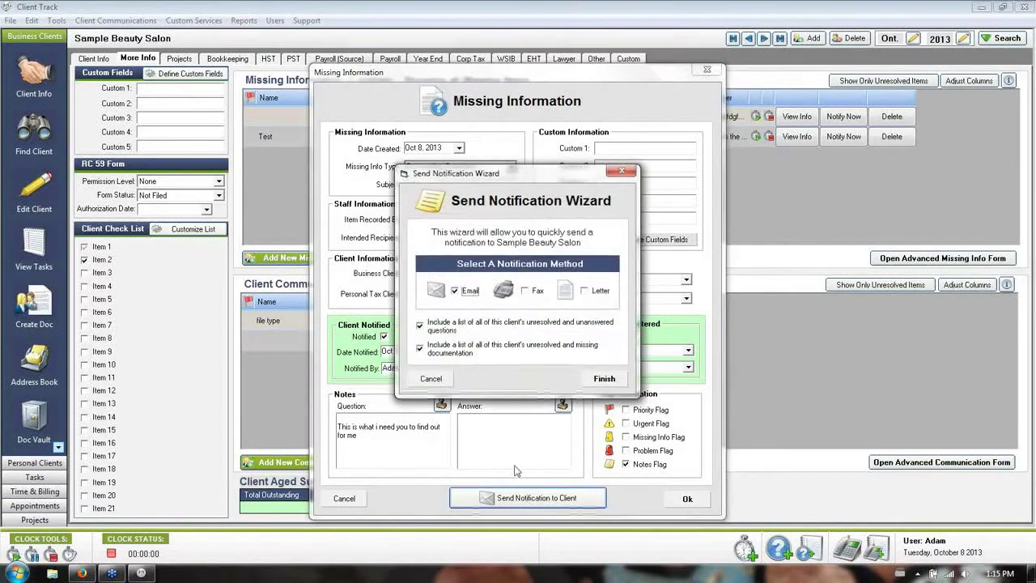
pyautogui.click(603, 380)
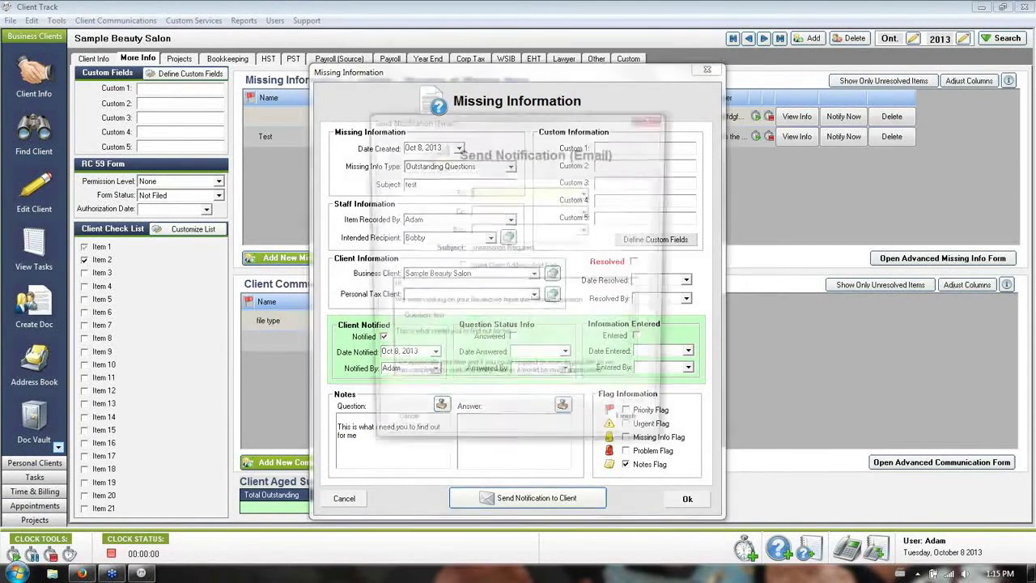
pyautogui.click(389, 346)
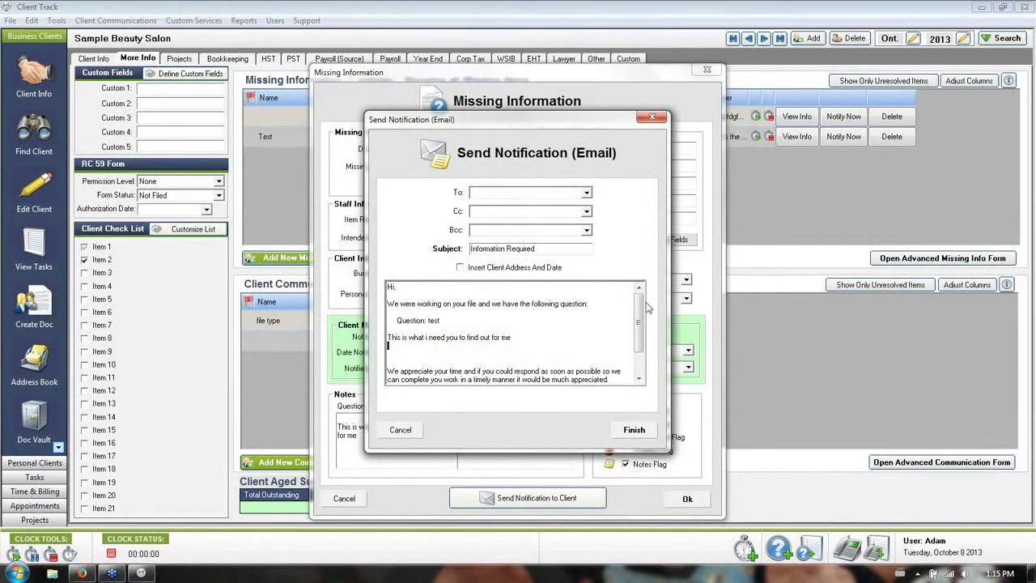
pyautogui.scroll(-2, 640, 311)
pyautogui.click(400, 430)
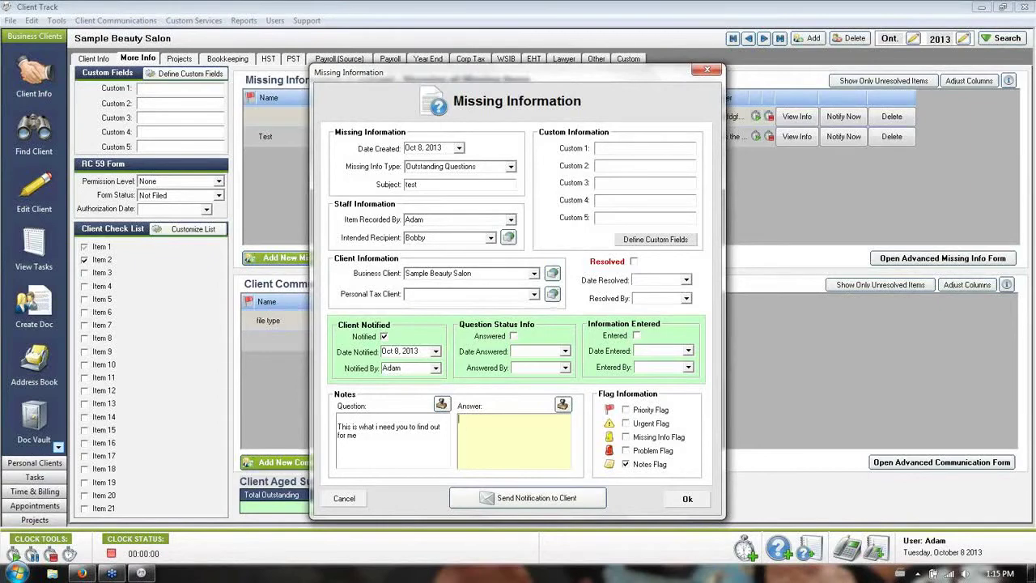
pyautogui.click(694, 499)
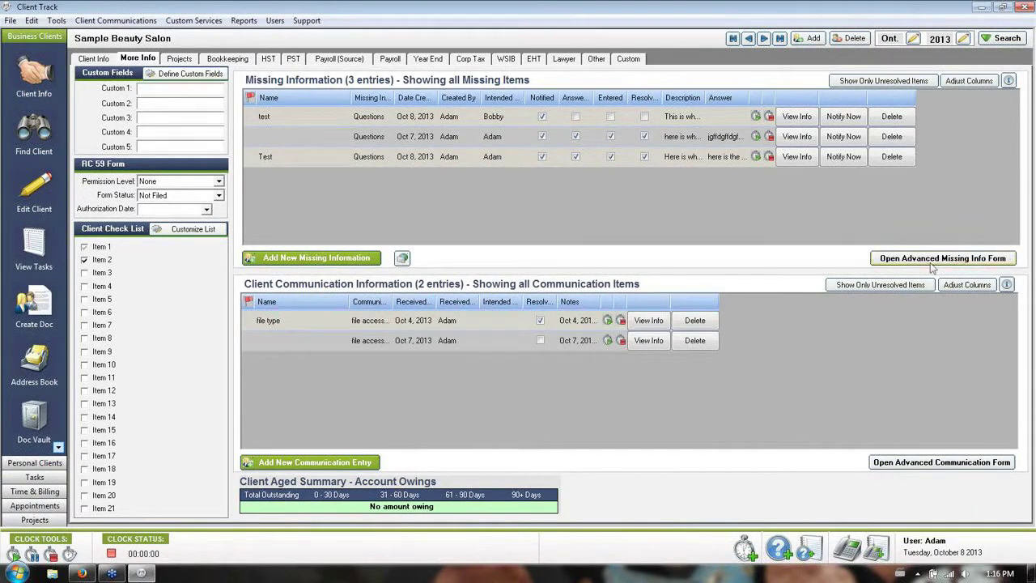
# Step: Open the advanced missing info log of unresolved items
pyautogui.click(908, 262)
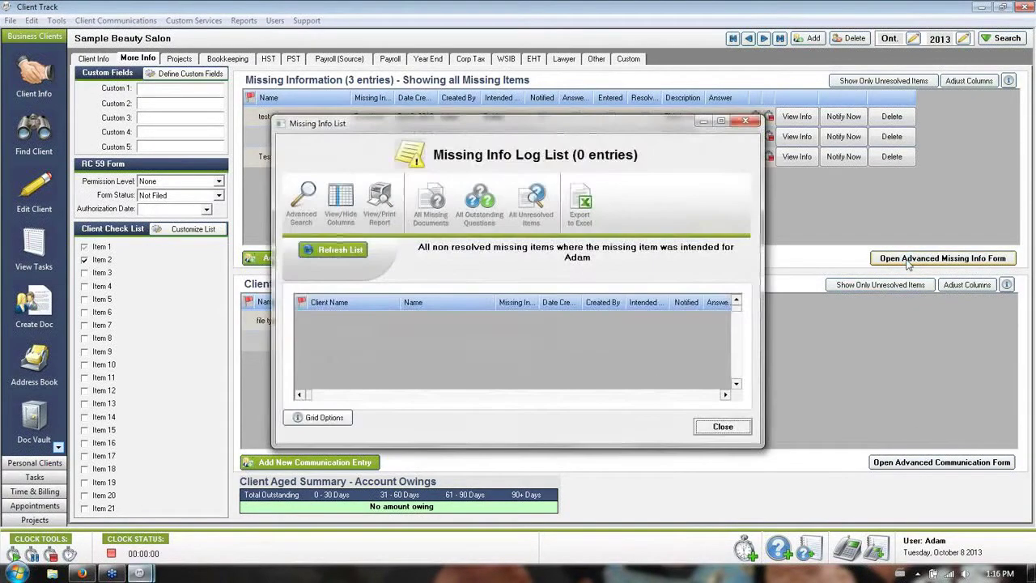
# Step: Set the missing-items log aside, open the unresolved communication log beside it, then close it
pyautogui.moveTo(615, 131); pyautogui.dragTo(358, 107)
pyautogui.click(890, 462)
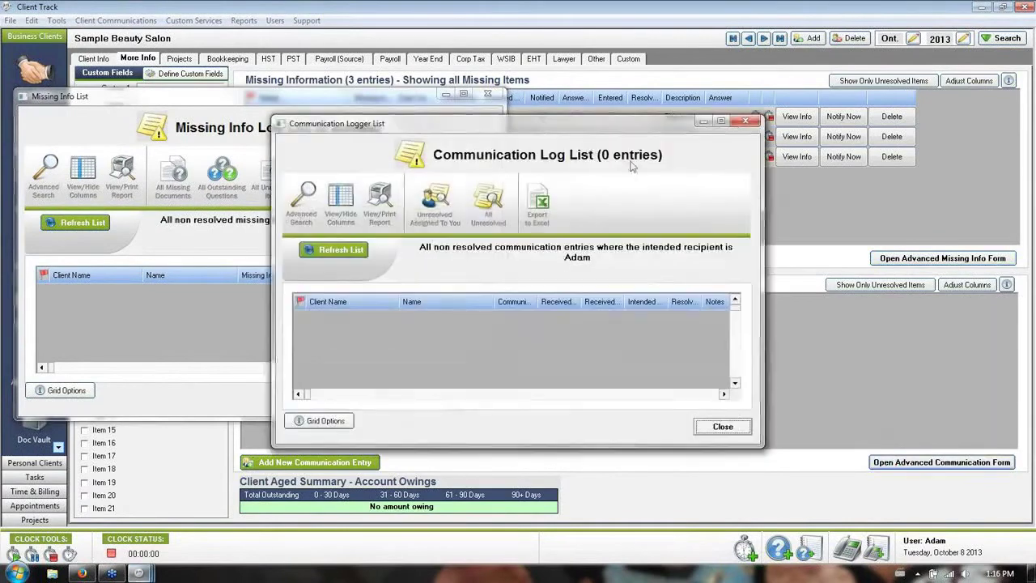
pyautogui.moveTo(558, 126); pyautogui.dragTo(784, 101)
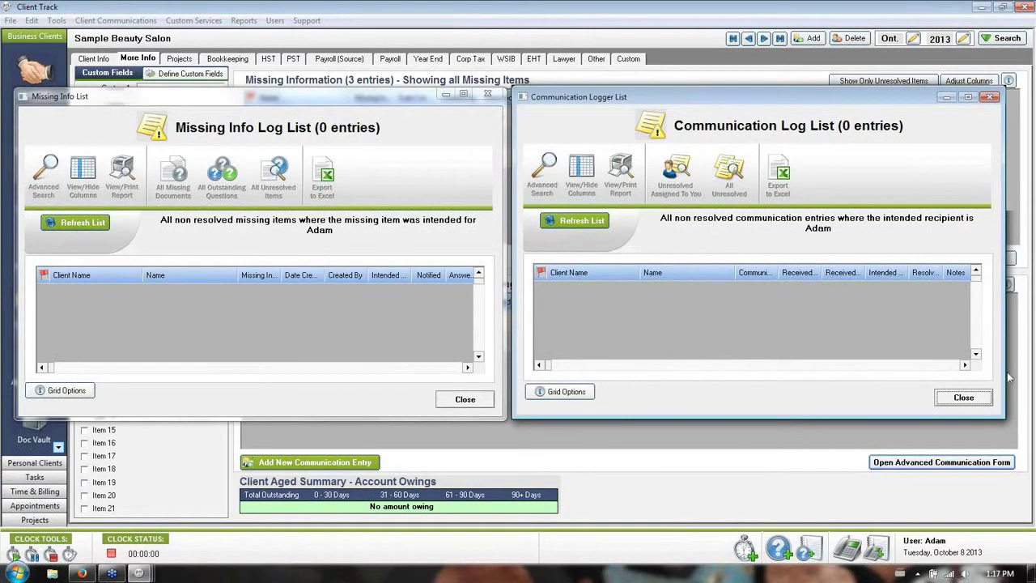
pyautogui.click(967, 397)
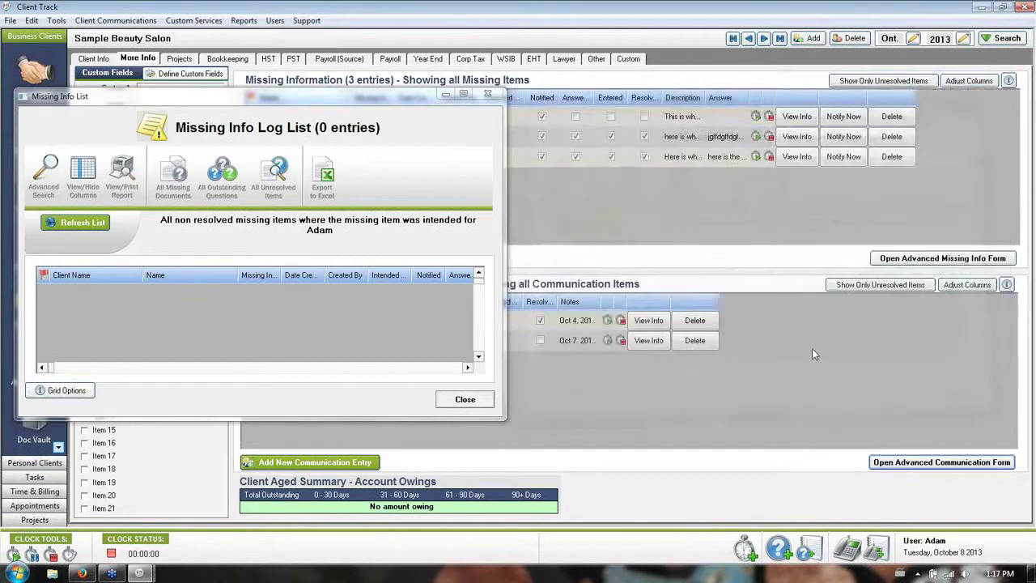
# Step: Search missing items for Sample Beauty Salon without the intended-recipient filter and open the result
pyautogui.click(49, 168)
pyautogui.click(371, 236)
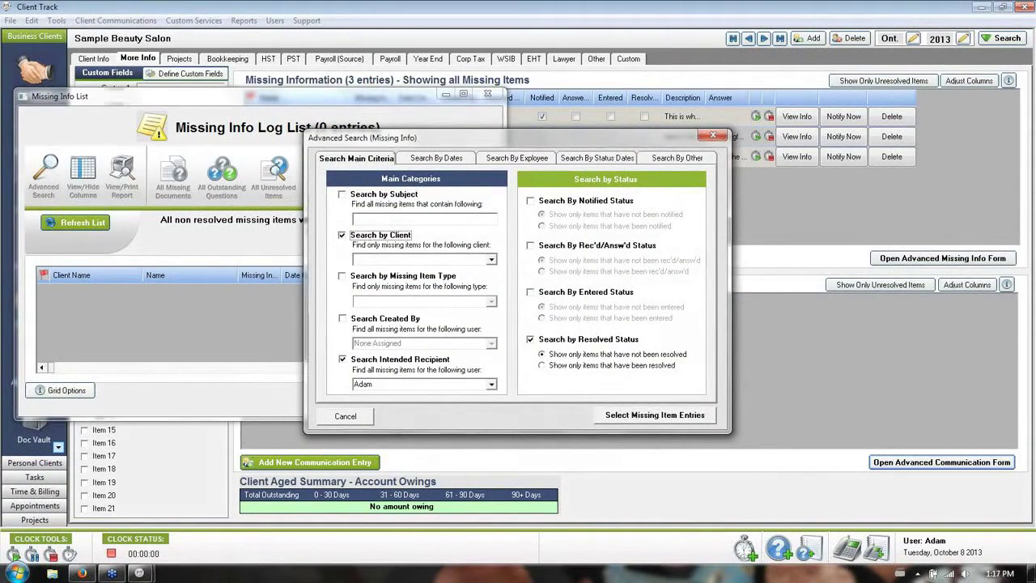
pyautogui.click(491, 260)
pyautogui.click(482, 273)
pyautogui.click(447, 361)
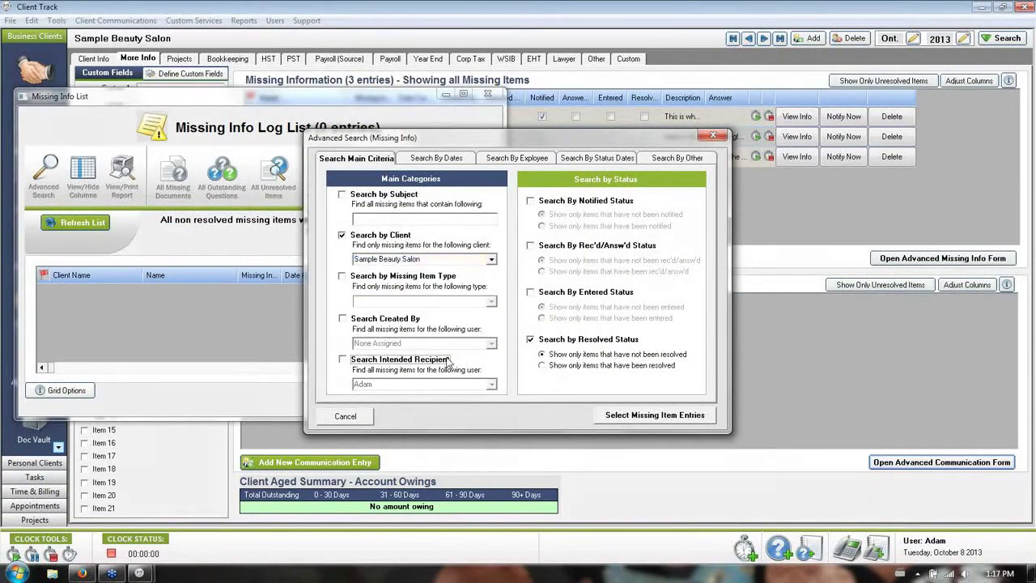
pyautogui.click(652, 417)
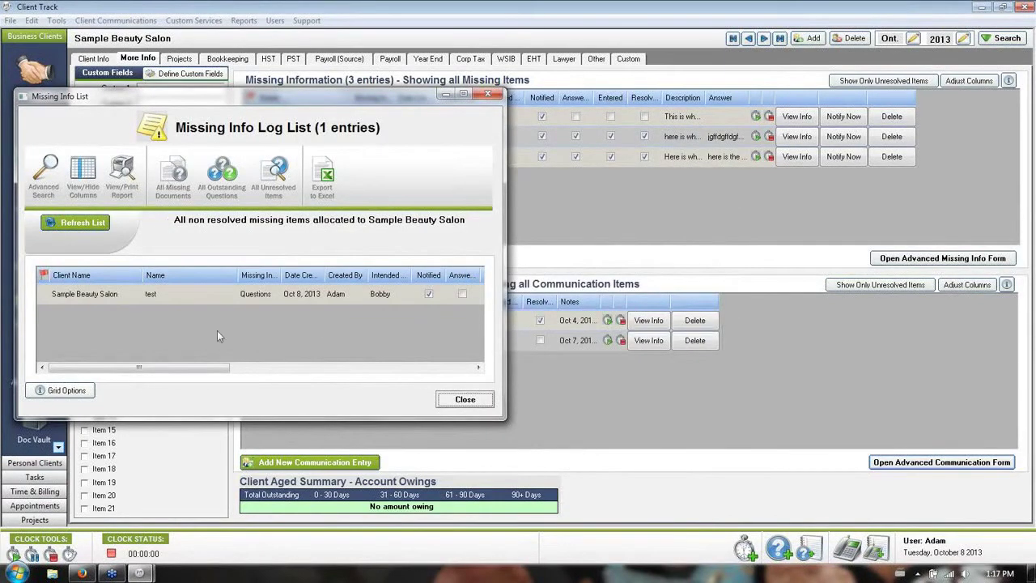
pyautogui.doubleClick(90, 296)
pyautogui.click(464, 399)
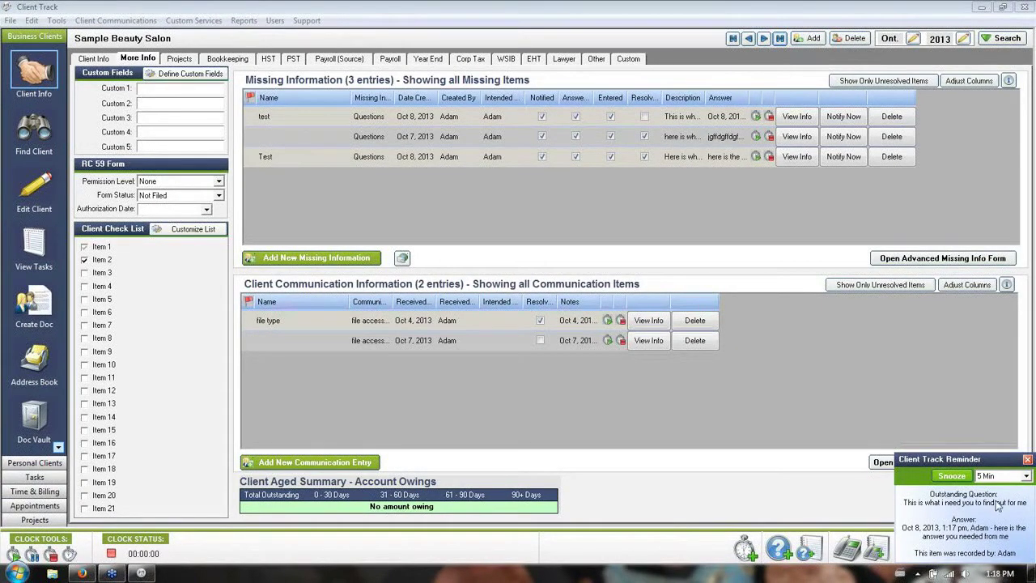
# Step: Dismiss the reminder and move the new Sample Beauty Salon communication entry aside
pyautogui.click(1027, 459)
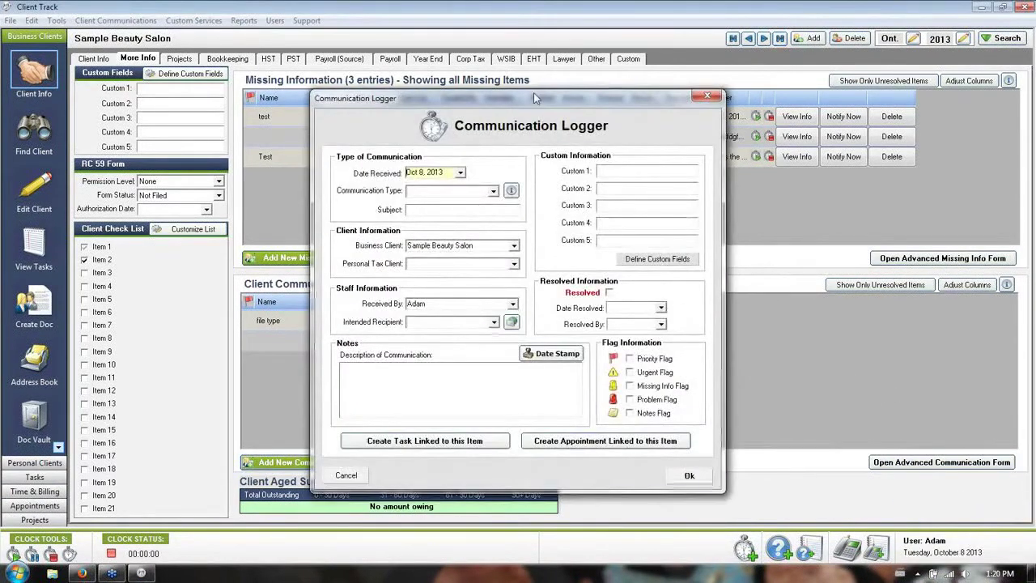
pyautogui.moveTo(534, 93); pyautogui.dragTo(591, 83)
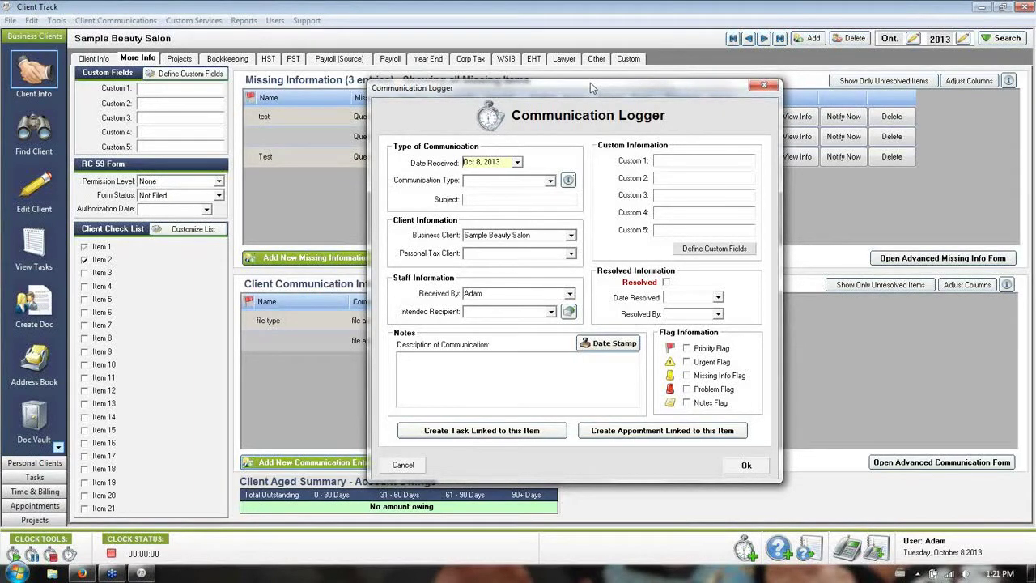
# Step: Review the communication types setup, pick Phone Call, then discard the unsaved entry
pyautogui.click(552, 182)
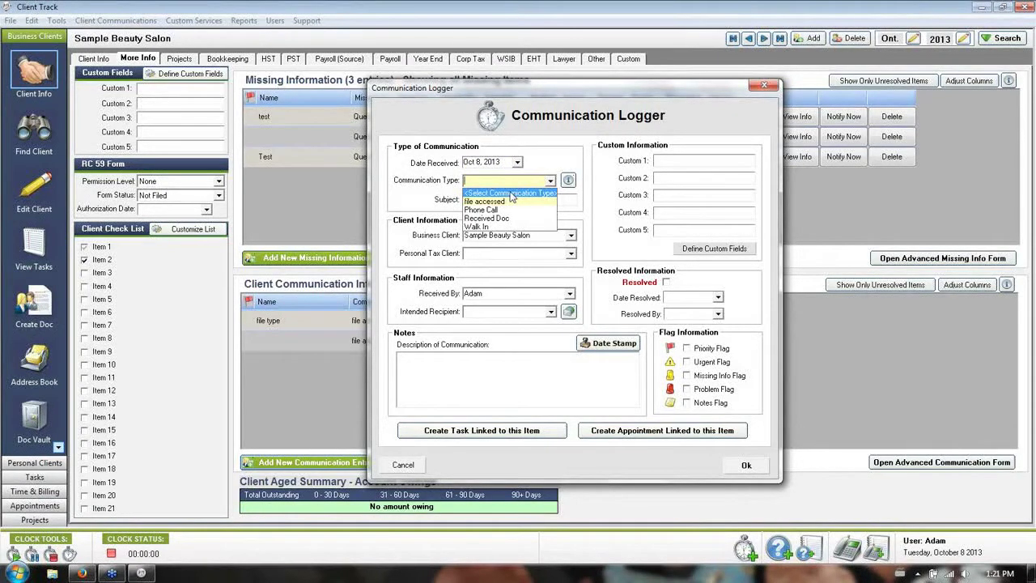
pyautogui.click(567, 180)
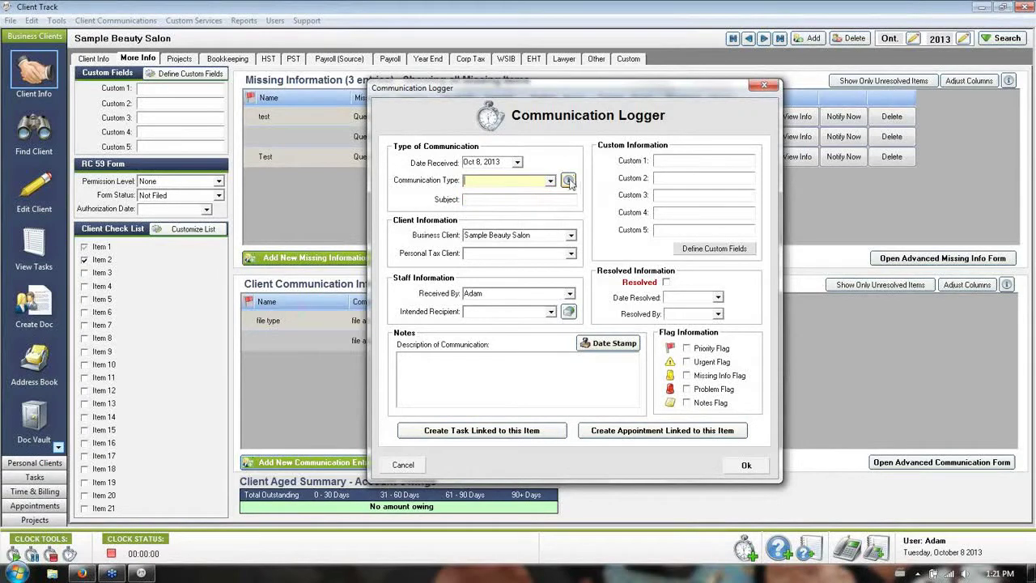
pyautogui.click(569, 182)
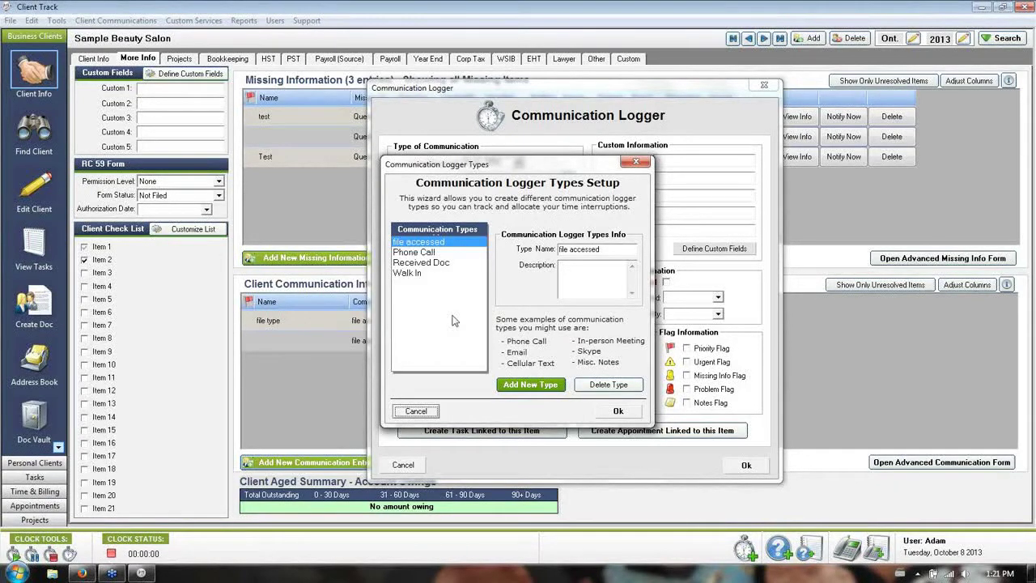
pyautogui.click(424, 411)
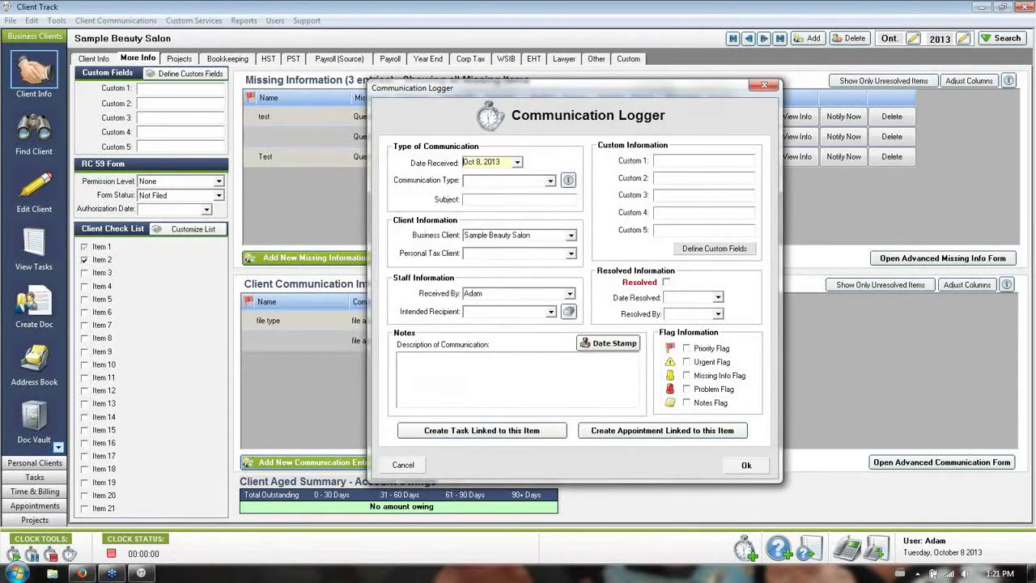
pyautogui.click(550, 180)
pyautogui.click(526, 203)
pyautogui.click(405, 465)
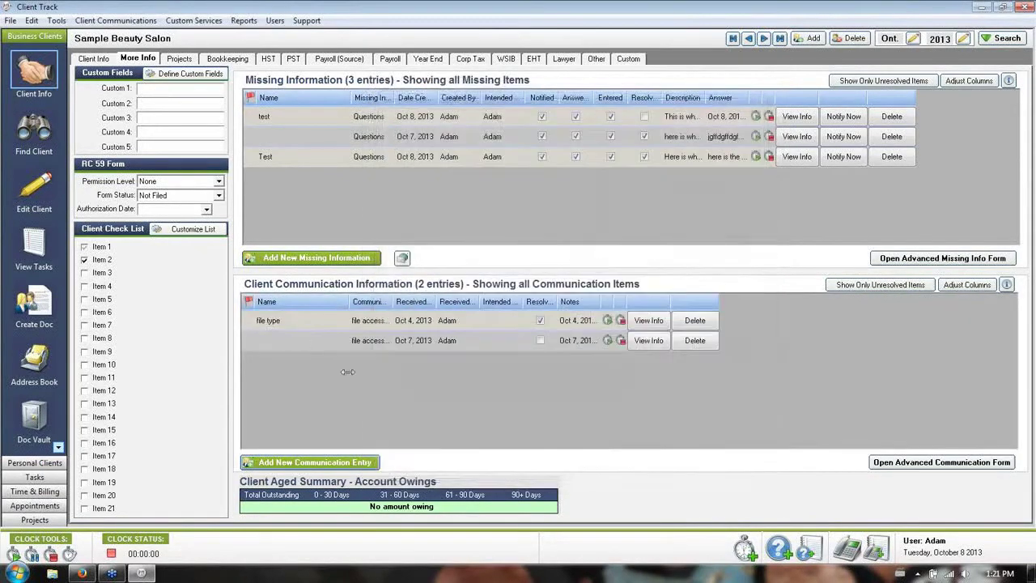
# Step: Set up a communication log search for Phone Call with a received-date range, then cancel it
pyautogui.click(885, 463)
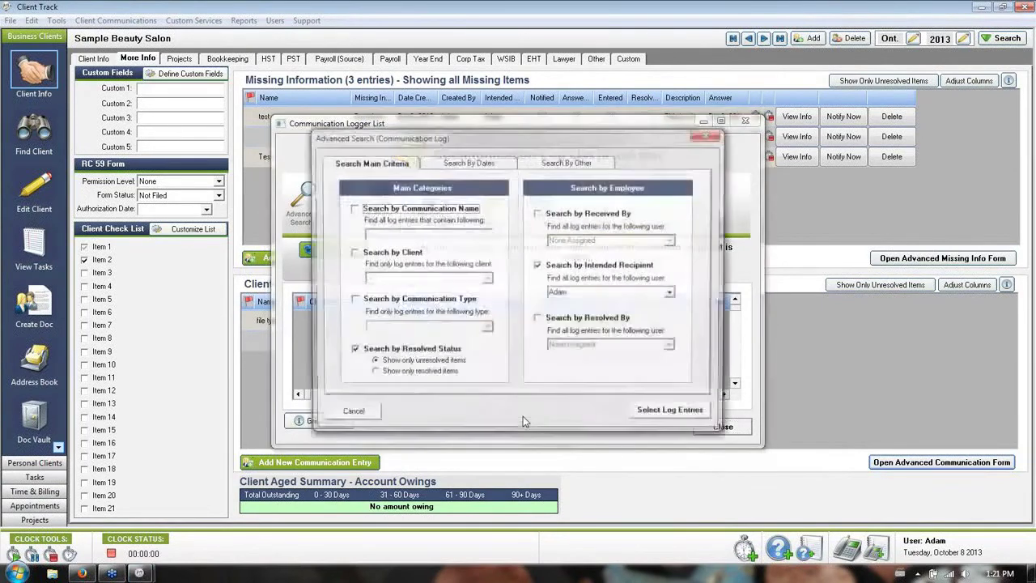
pyautogui.click(351, 299)
pyautogui.click(486, 327)
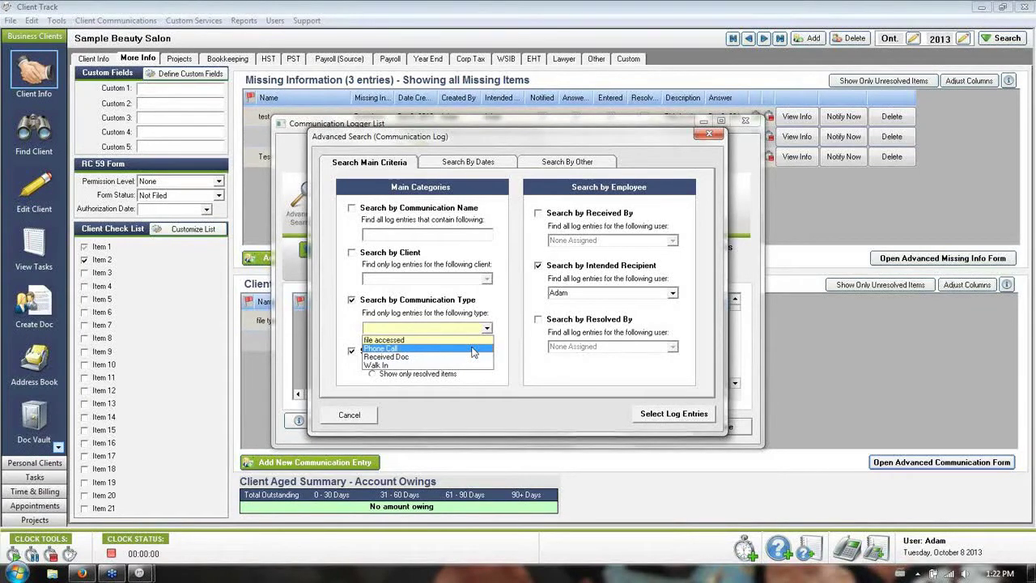
pyautogui.click(475, 351)
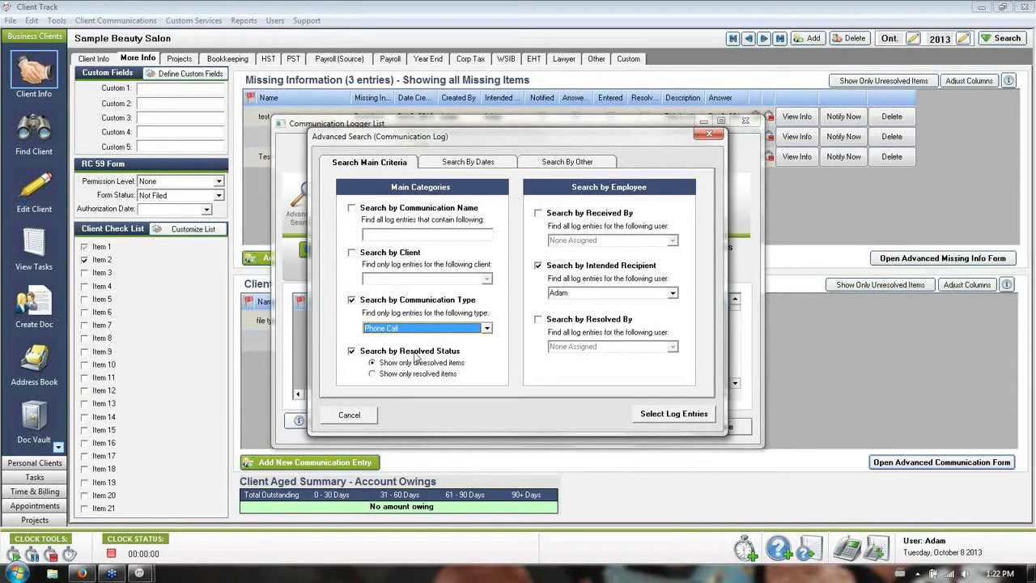
pyautogui.click(559, 265)
pyautogui.click(408, 351)
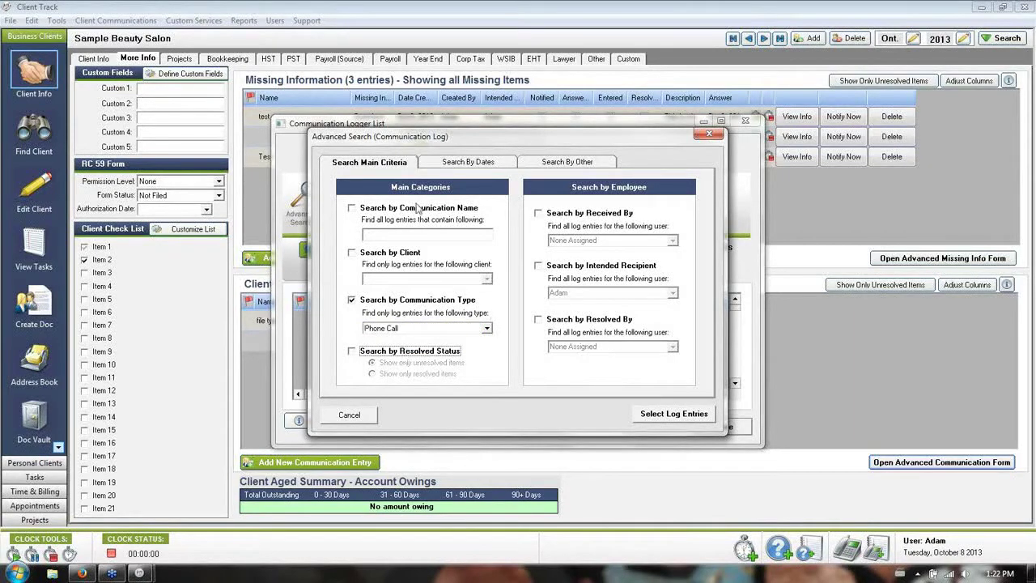
pyautogui.click(447, 165)
pyautogui.click(457, 215)
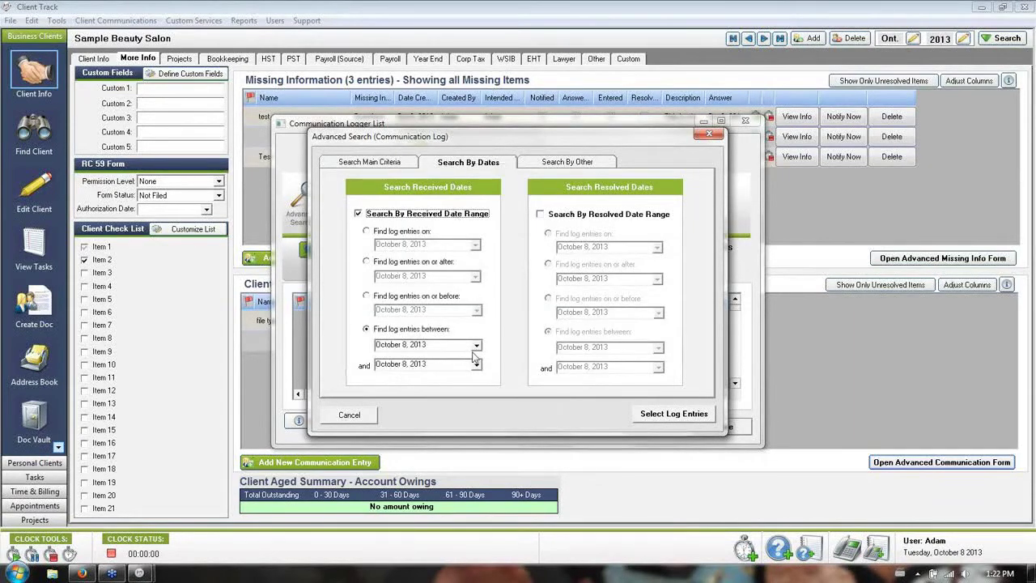
pyautogui.click(349, 415)
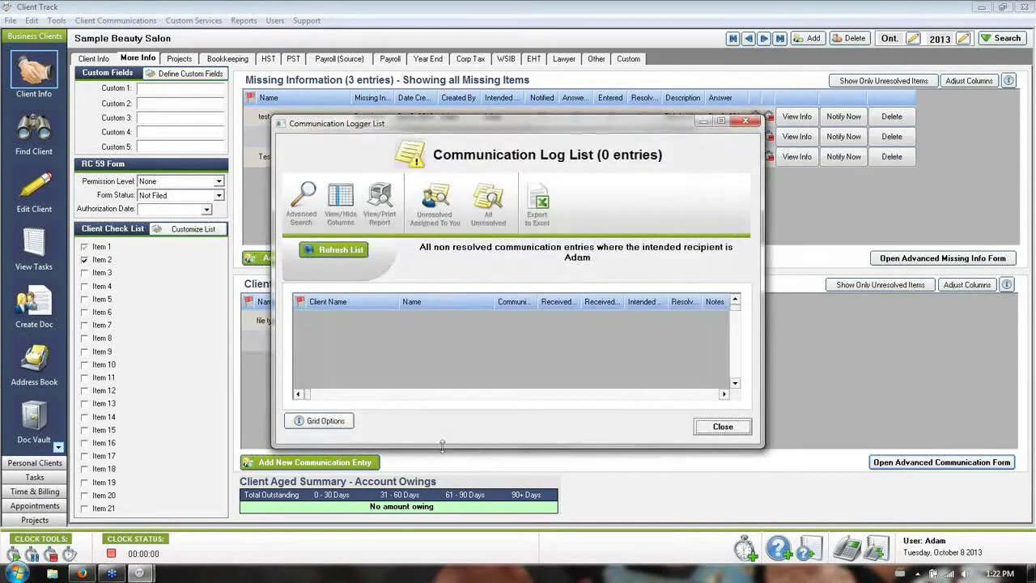
# Step: Close the communication log, look over the HST return tasks, and return to Client Info
pyautogui.click(717, 427)
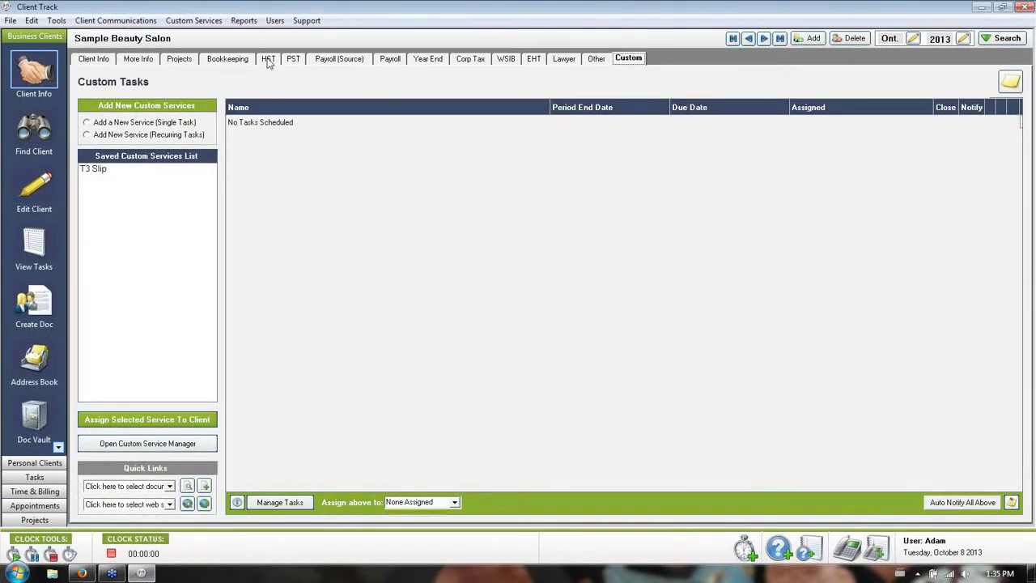
pyautogui.click(268, 60)
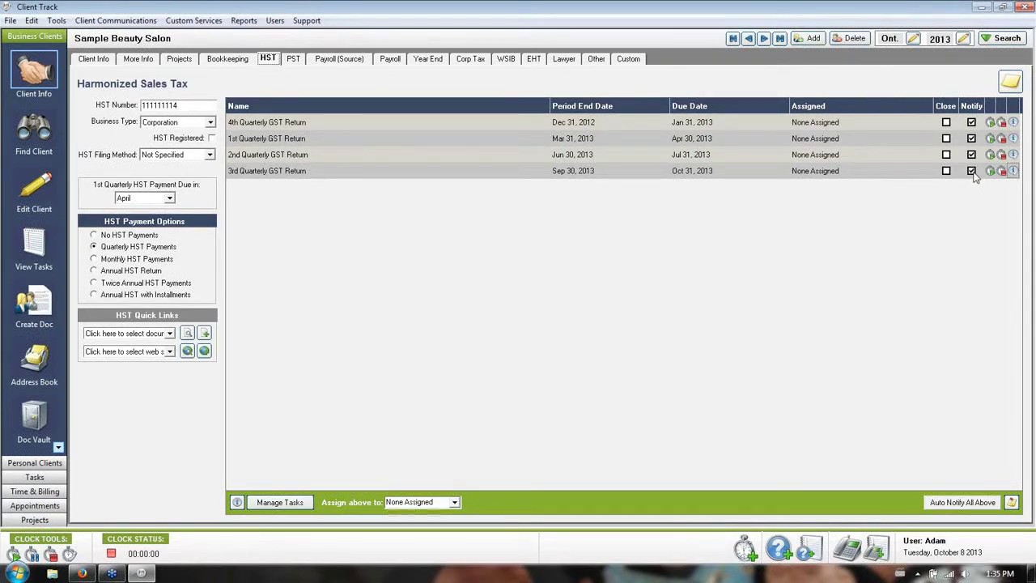
pyautogui.click(94, 59)
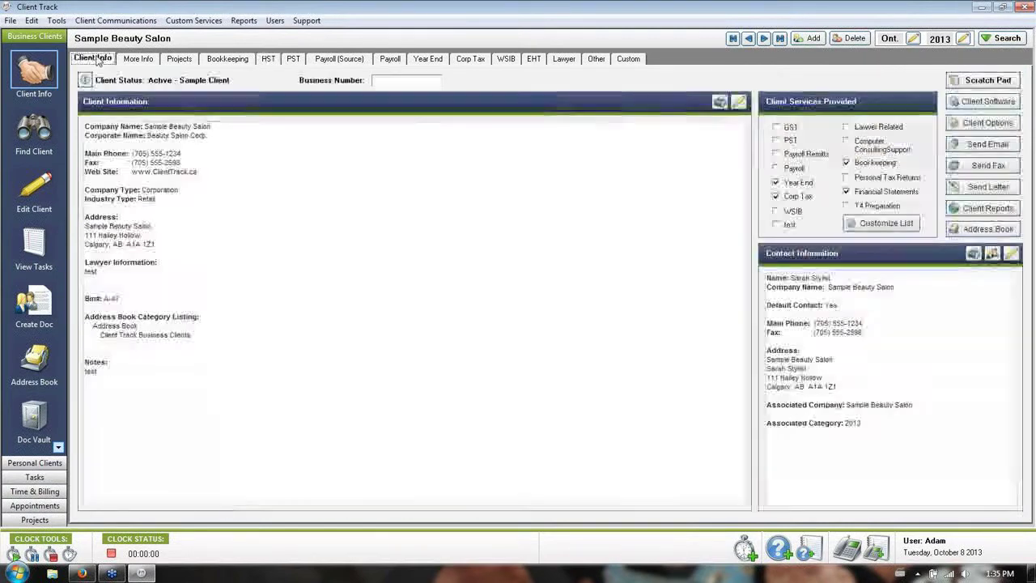
# Step: Run the automatic notification wizard, enlarge it to view all 12 notifications, and exit without sending
pyautogui.click(150, 22)
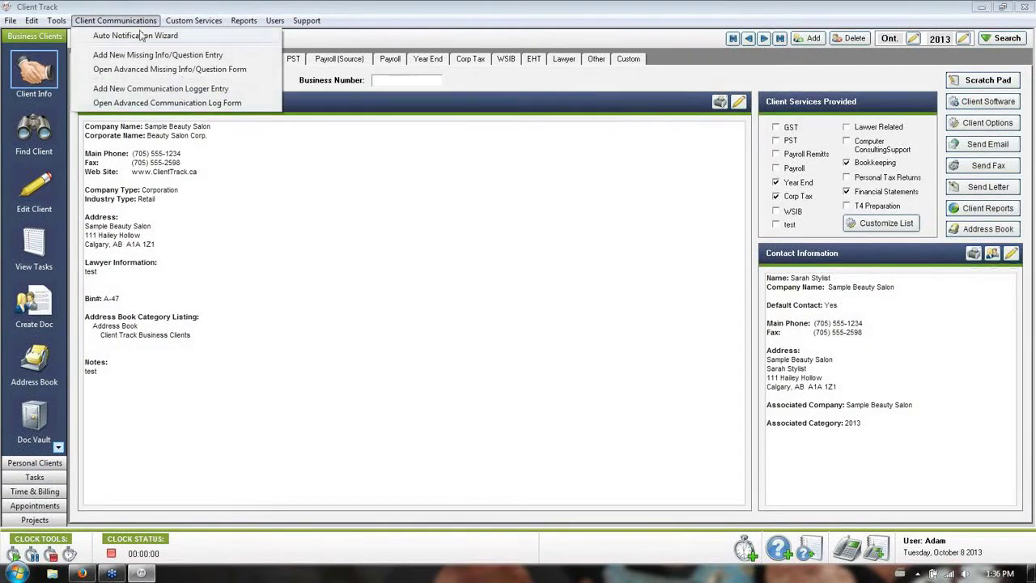
pyautogui.click(145, 35)
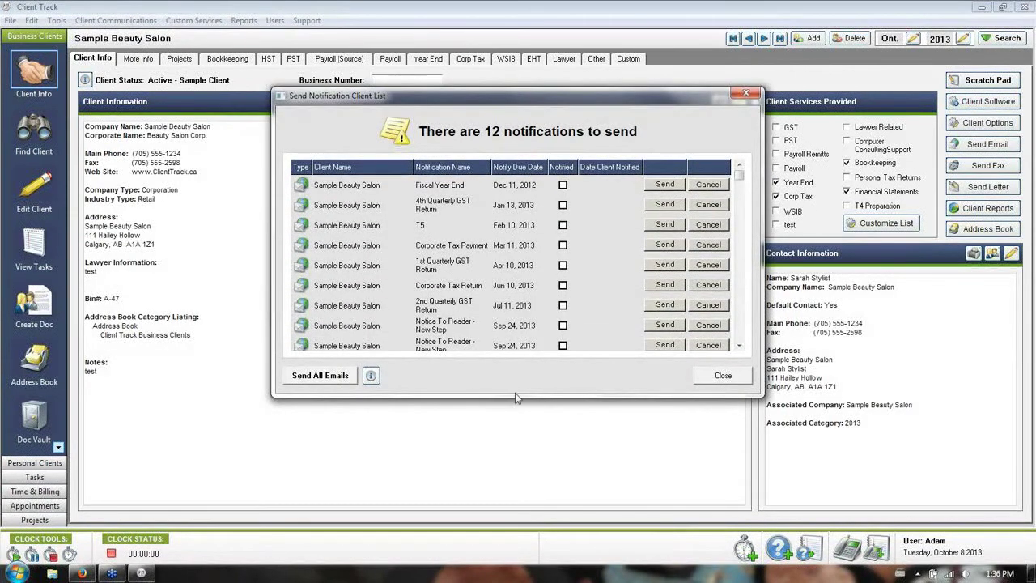
pyautogui.moveTo(514, 396); pyautogui.dragTo(532, 477)
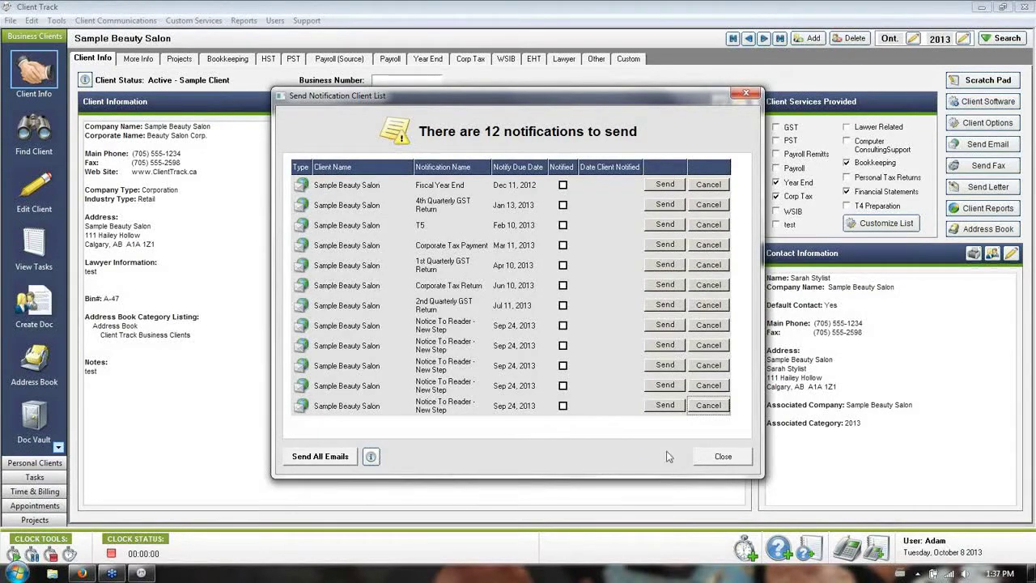
pyautogui.click(716, 457)
pyautogui.click(490, 297)
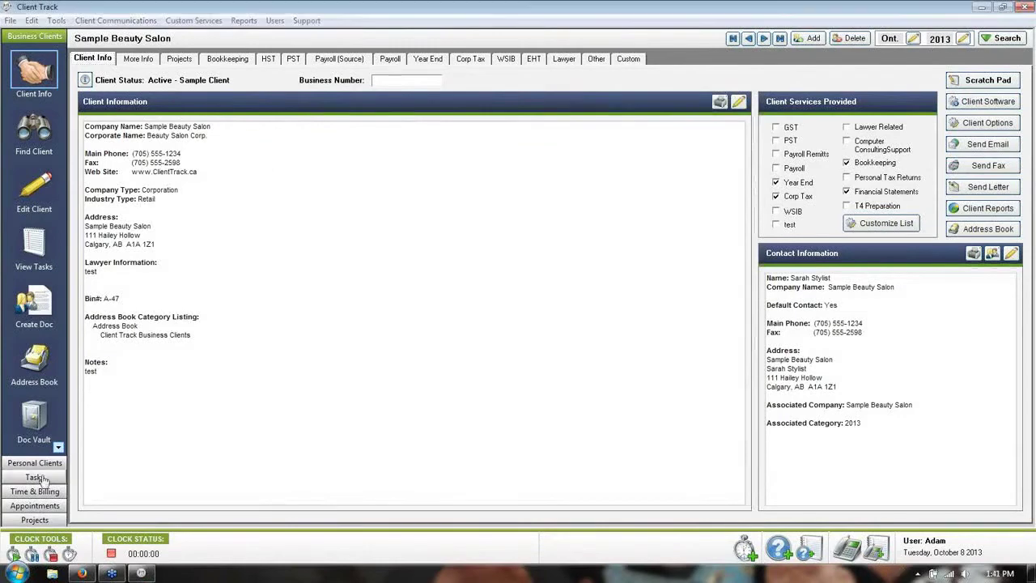
# Step: In the task list's column setup, show the Missing Info and Problem flag columns
pyautogui.click(35, 478)
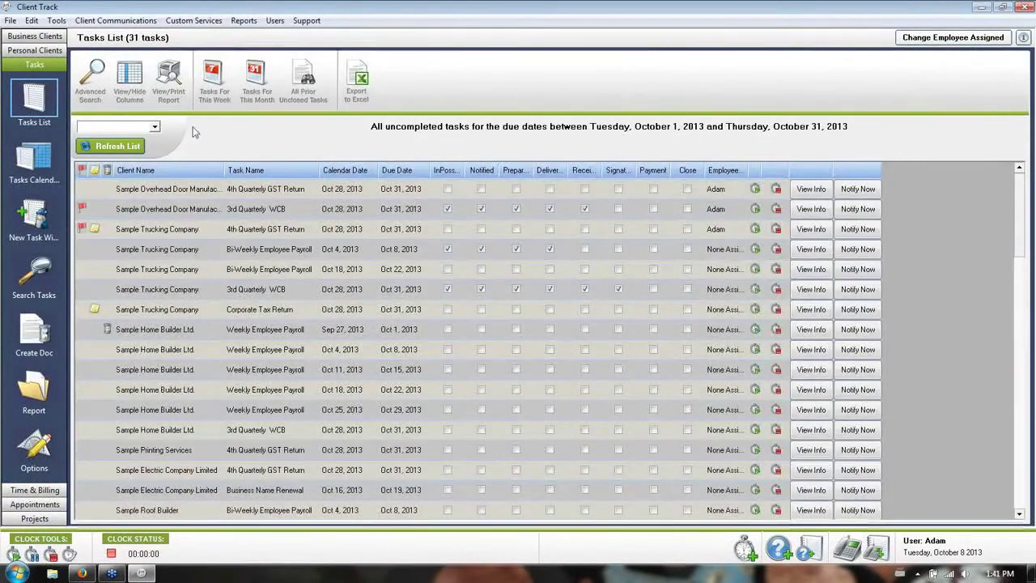
pyautogui.click(130, 85)
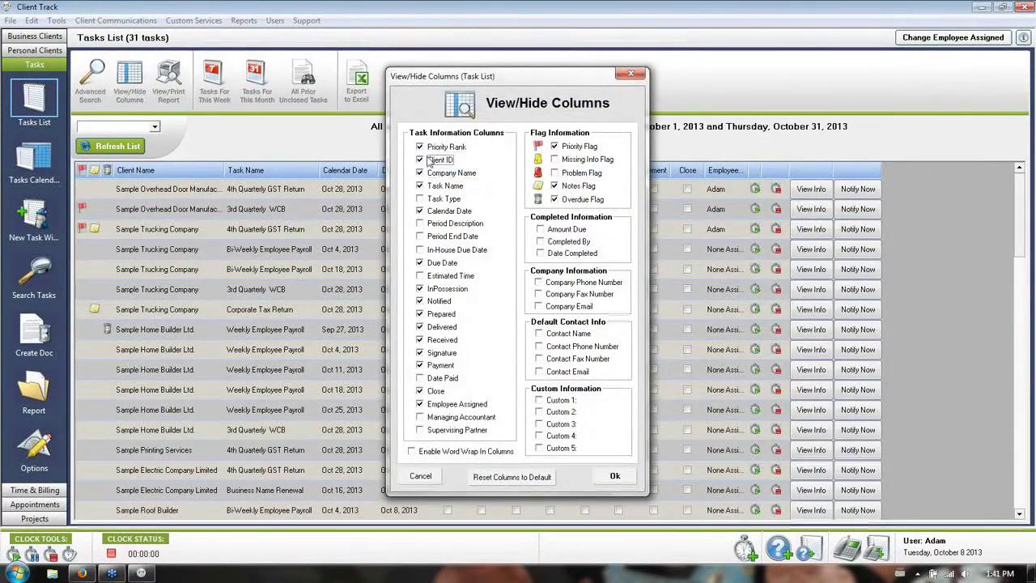
pyautogui.click(565, 161)
pyautogui.click(567, 172)
# Step: Hide Calendar Date and the InPossession through Payment step columns, then view the monthly calendar
pyautogui.click(453, 211)
pyautogui.click(438, 301)
pyautogui.click(437, 289)
pyautogui.click(438, 314)
pyautogui.click(438, 327)
pyautogui.click(438, 340)
pyautogui.click(439, 353)
pyautogui.click(438, 365)
pyautogui.click(615, 476)
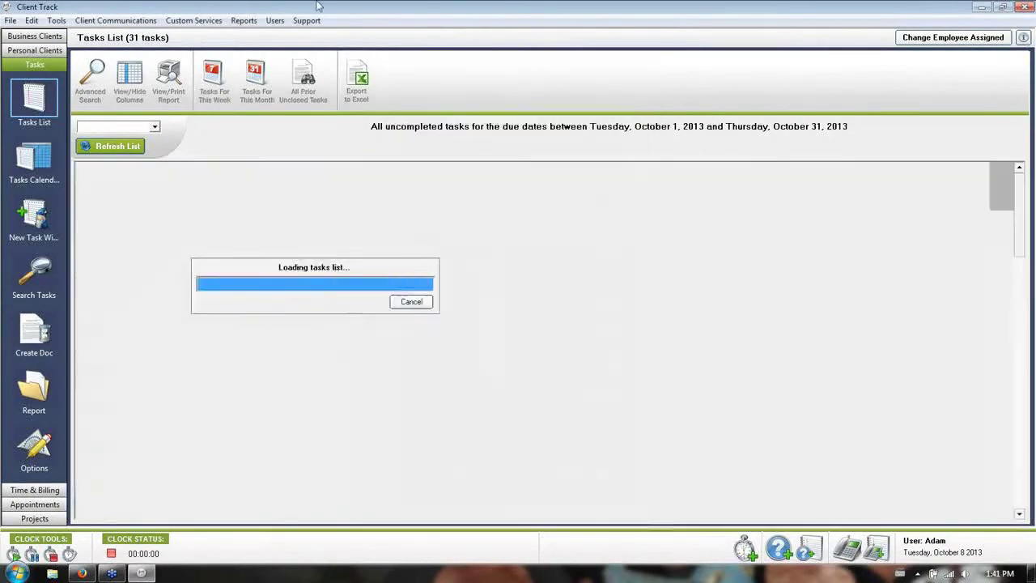
pyautogui.click(36, 172)
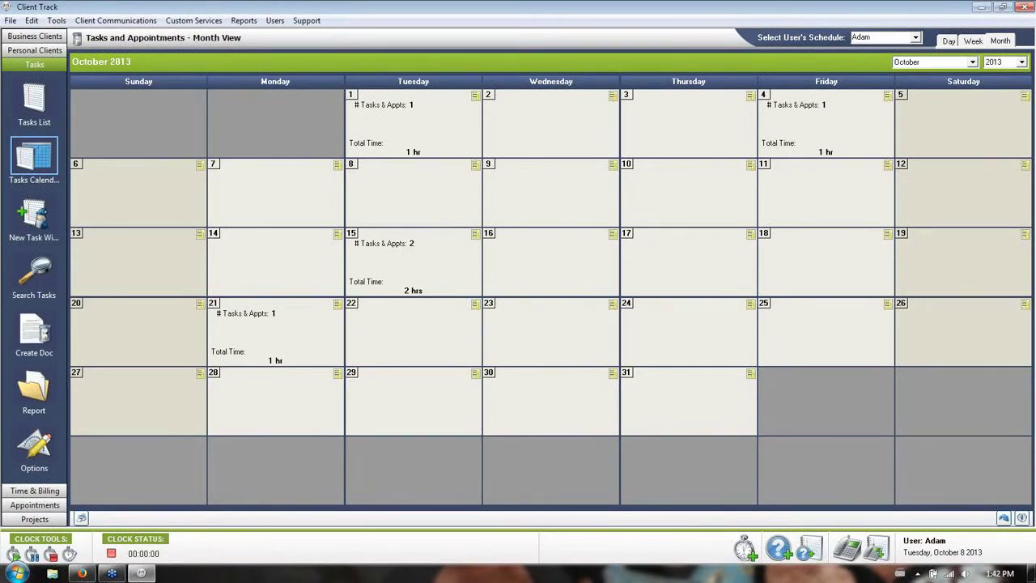
# Step: Show the None Assigned schedule and move Oct 17's tasks onto Oct 16 and Oct 15
pyautogui.click(915, 37)
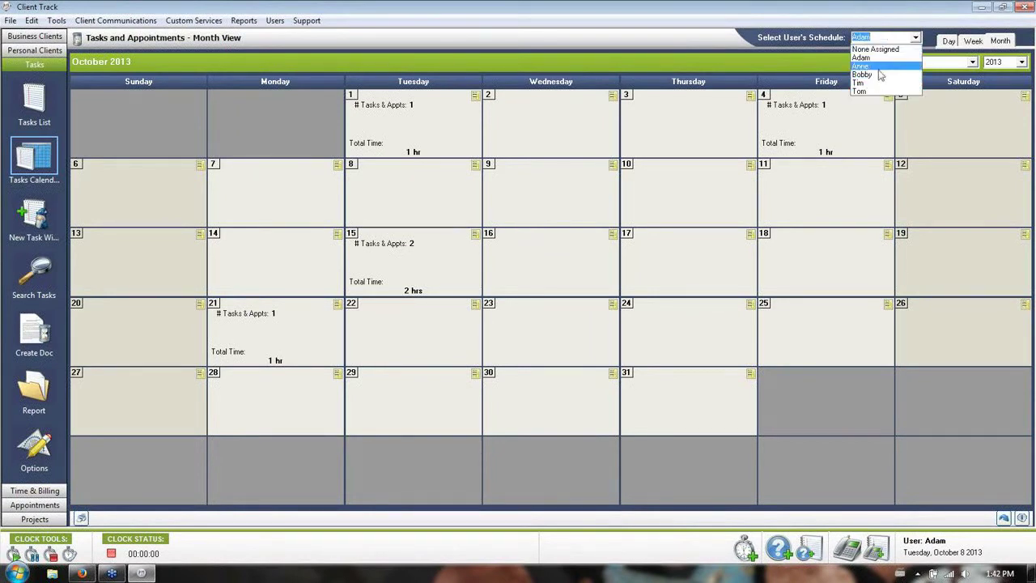
pyautogui.click(884, 49)
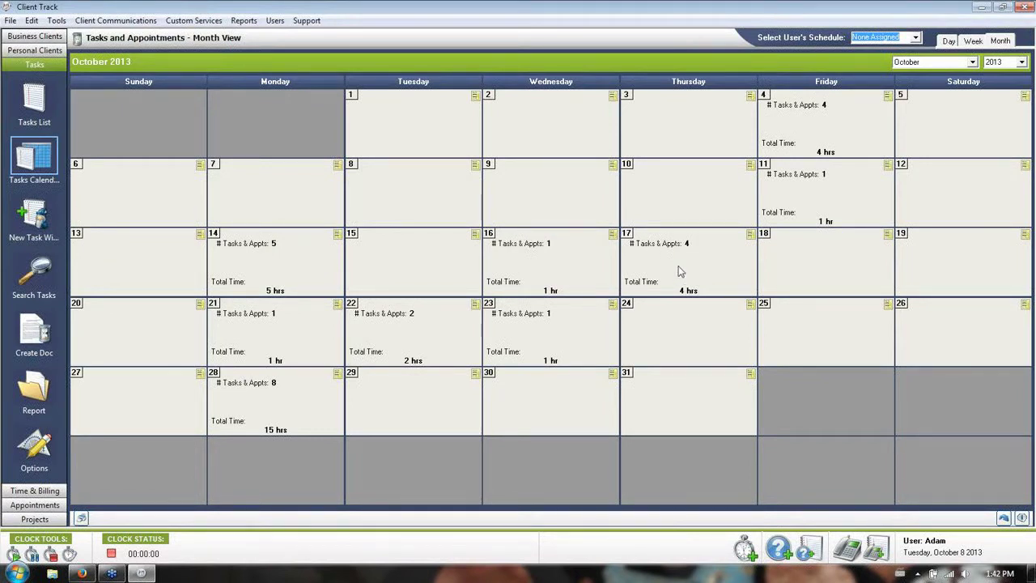
pyautogui.click(694, 264)
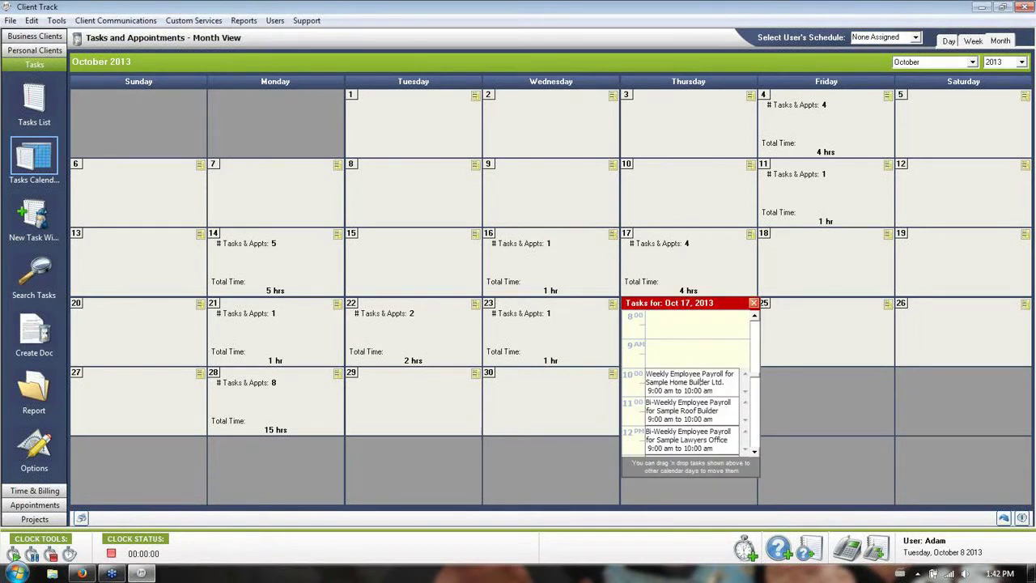
pyautogui.moveTo(666, 374); pyautogui.dragTo(548, 277)
pyautogui.moveTo(686, 437); pyautogui.dragTo(653, 340)
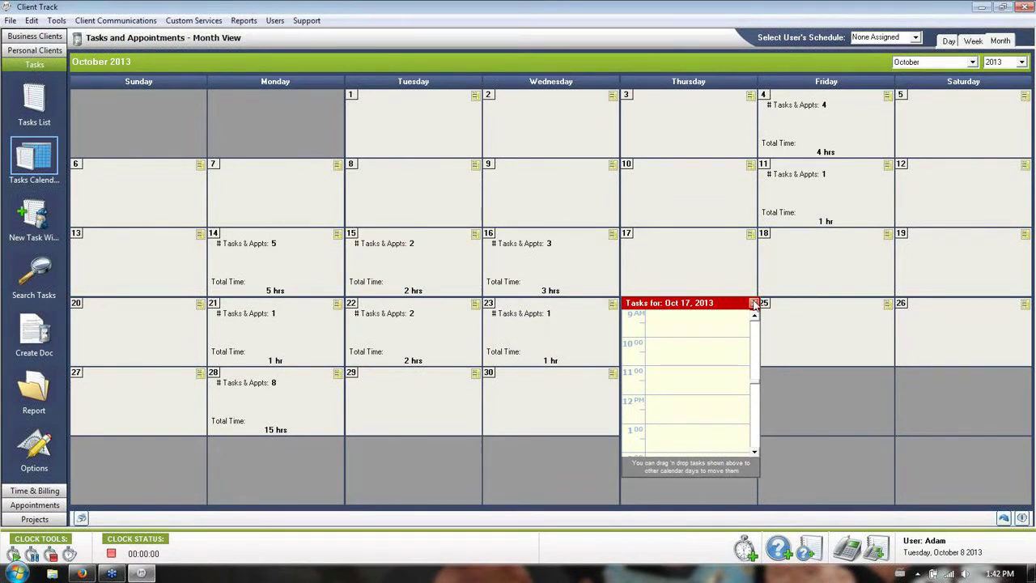
pyautogui.click(754, 303)
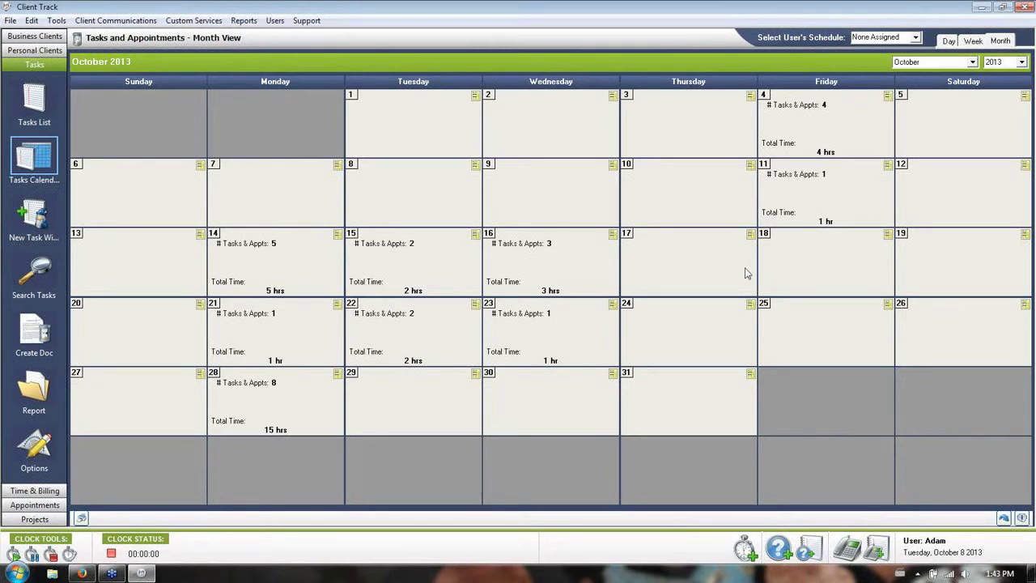
pyautogui.click(570, 254)
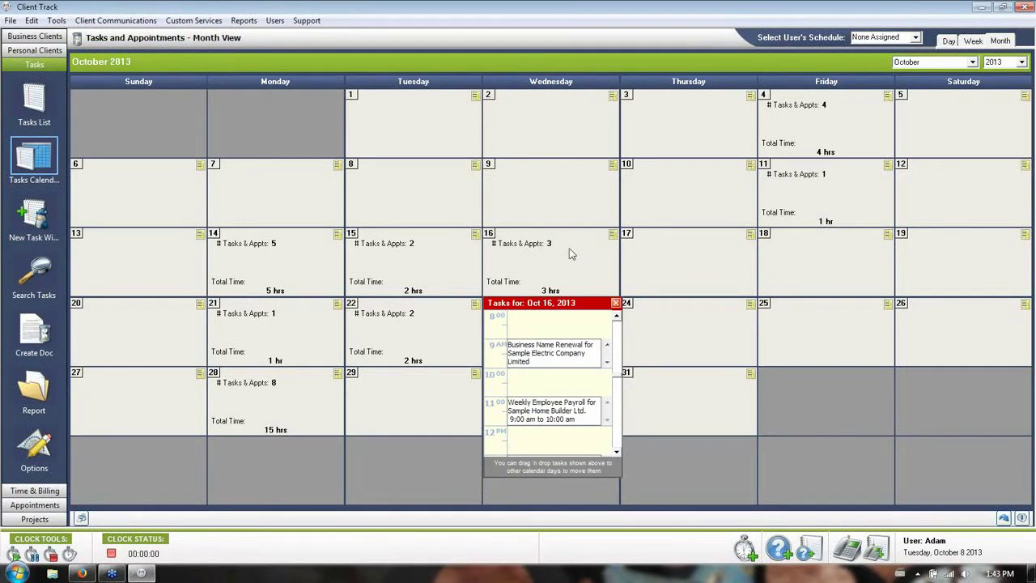
# Step: Begin sending Business Name Renewal to another user, cancel it, and close the Oct 16 list
pyautogui.rightClick(555, 354)
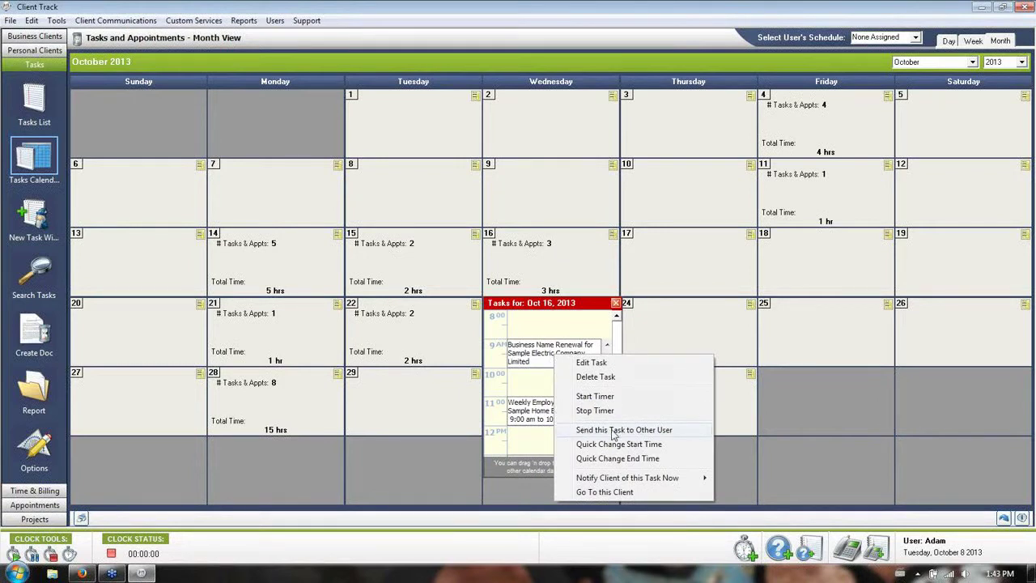
pyautogui.click(656, 429)
pyautogui.click(573, 297)
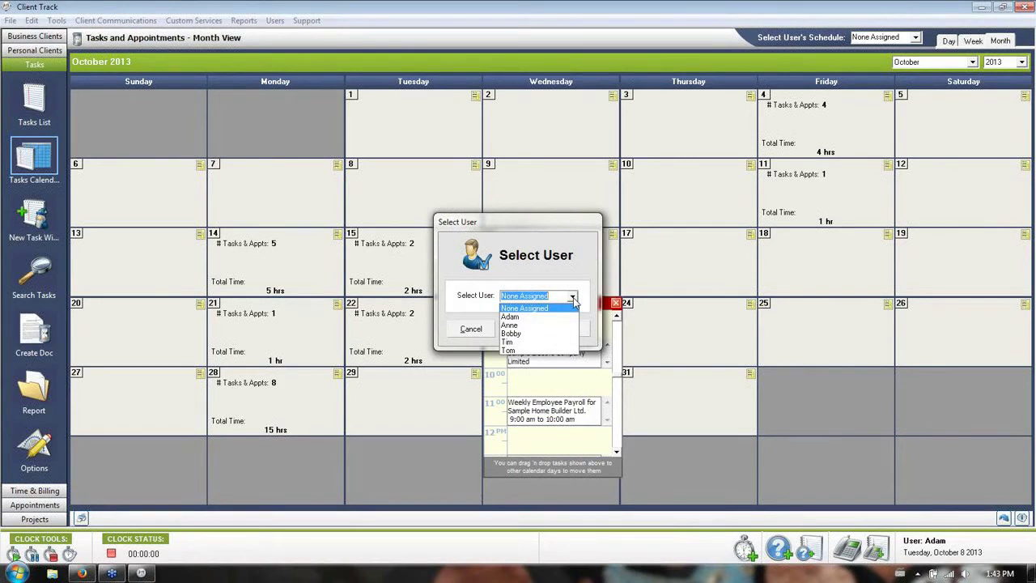
pyautogui.click(574, 299)
pyautogui.click(471, 329)
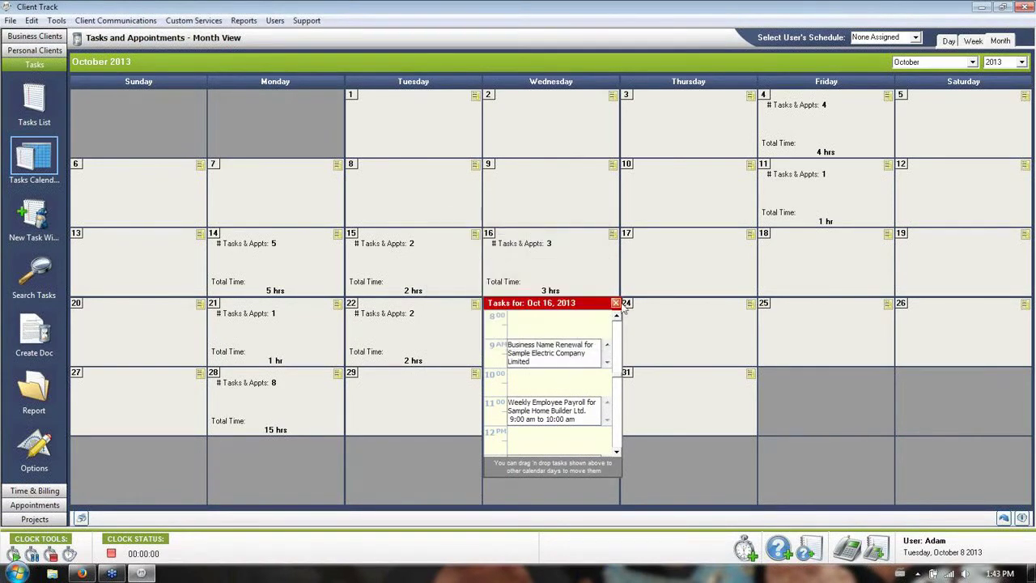
pyautogui.click(616, 303)
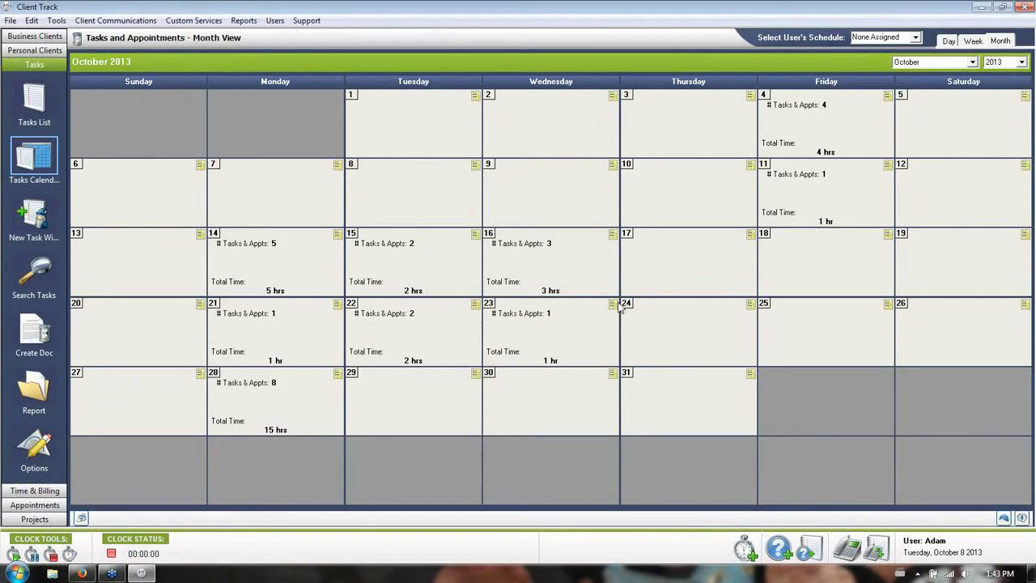
# Step: Re-show the InPossession, Notified, Prepared, Delivered, Received, Signature and Payment task list columns
pyautogui.click(39, 104)
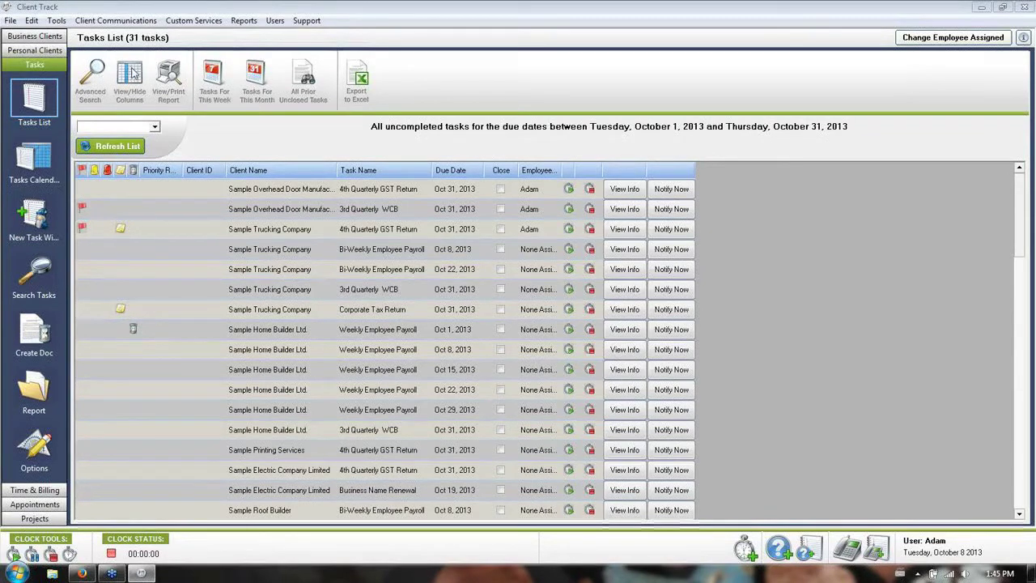
pyautogui.click(132, 79)
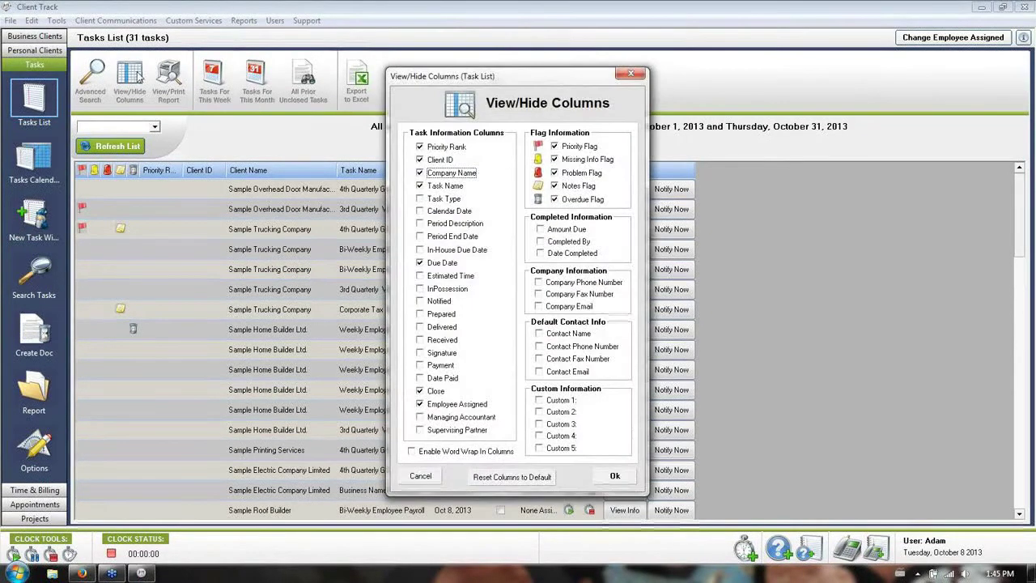
pyautogui.click(438, 289)
pyautogui.click(439, 301)
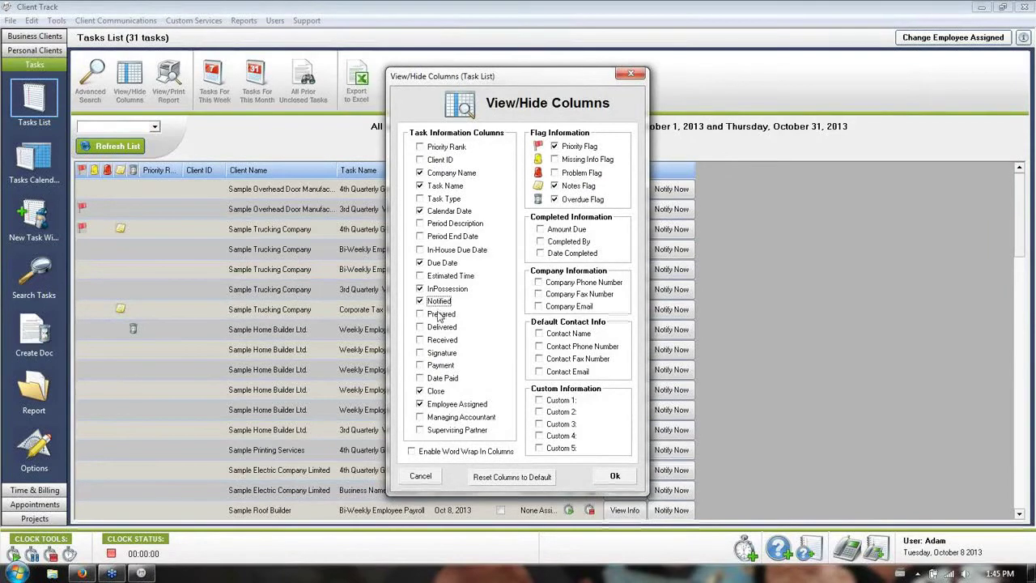
pyautogui.click(440, 314)
pyautogui.click(440, 327)
pyautogui.click(441, 340)
pyautogui.click(441, 353)
pyautogui.click(441, 365)
pyautogui.click(606, 478)
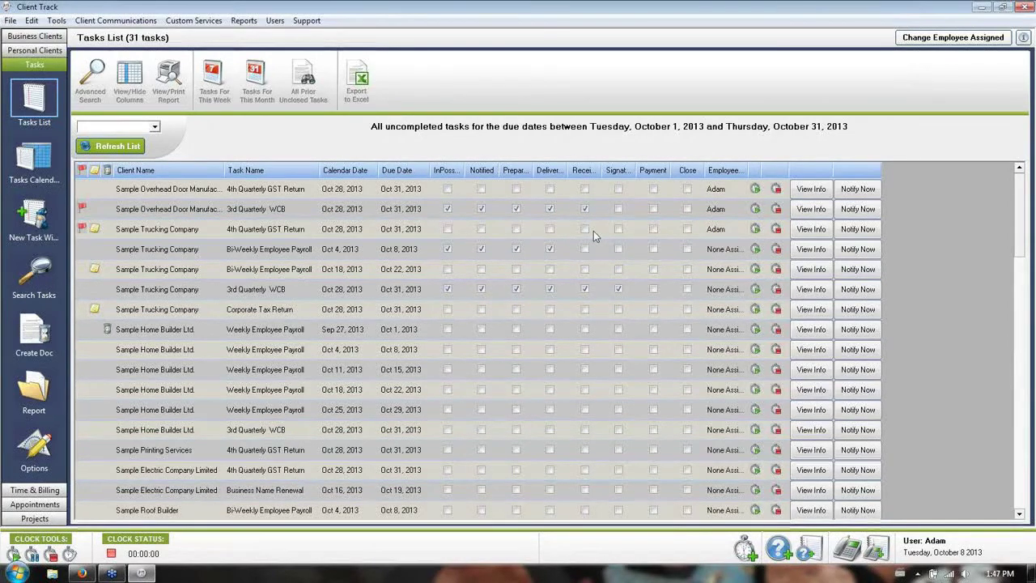
# Step: Tick InPoss., Notified, Prepar. and Deliver. for Sample Trucking Company's 4th Quarterly GST Return
pyautogui.click(447, 229)
pyautogui.click(480, 229)
pyautogui.click(517, 229)
pyautogui.click(557, 230)
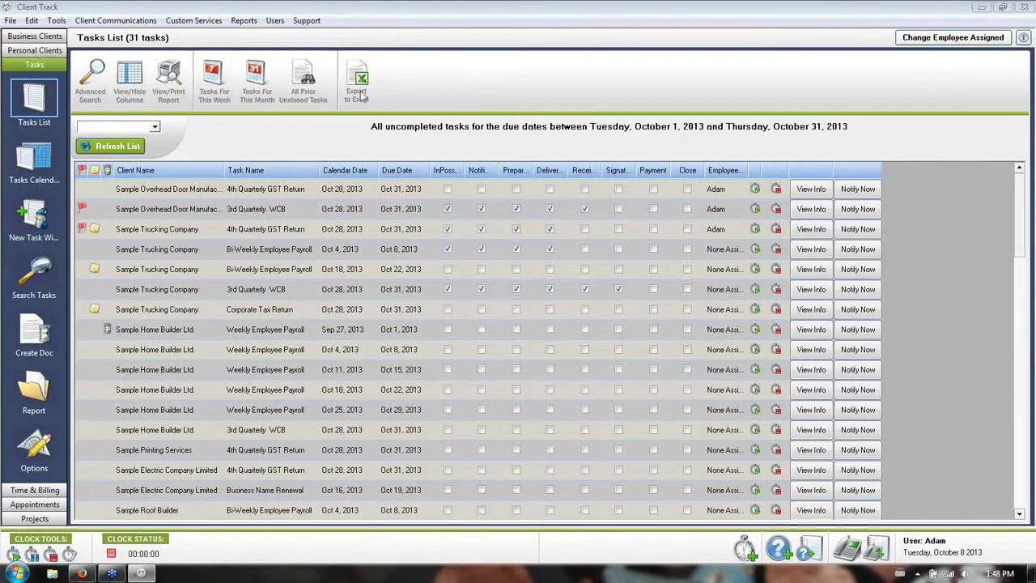
pyautogui.click(34, 51)
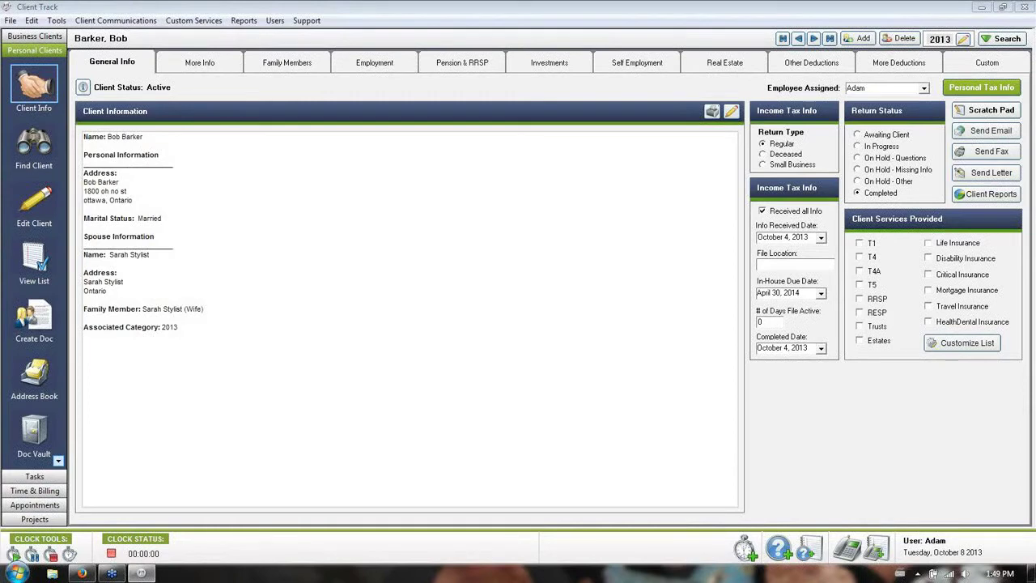
# Step: Look over the More Info page and Edit Contact's Other tab without saving, back to General Info
pyautogui.click(209, 68)
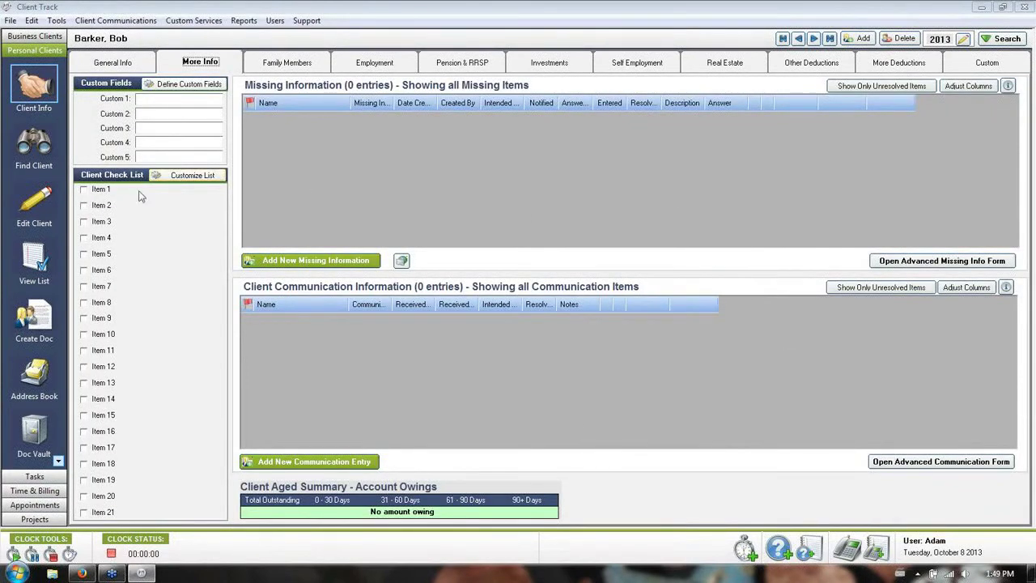
pyautogui.click(34, 202)
pyautogui.click(682, 144)
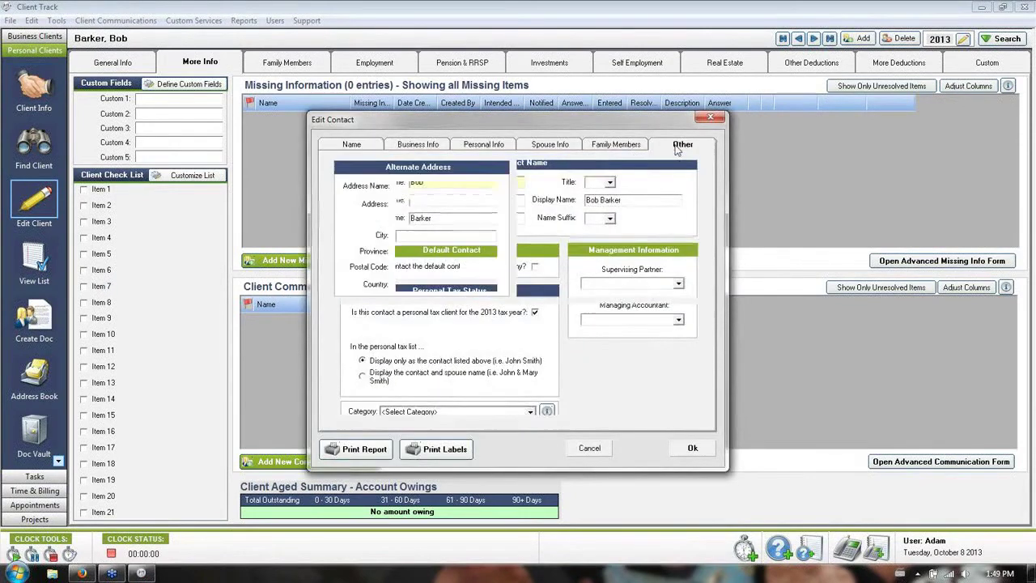
pyautogui.click(530, 348)
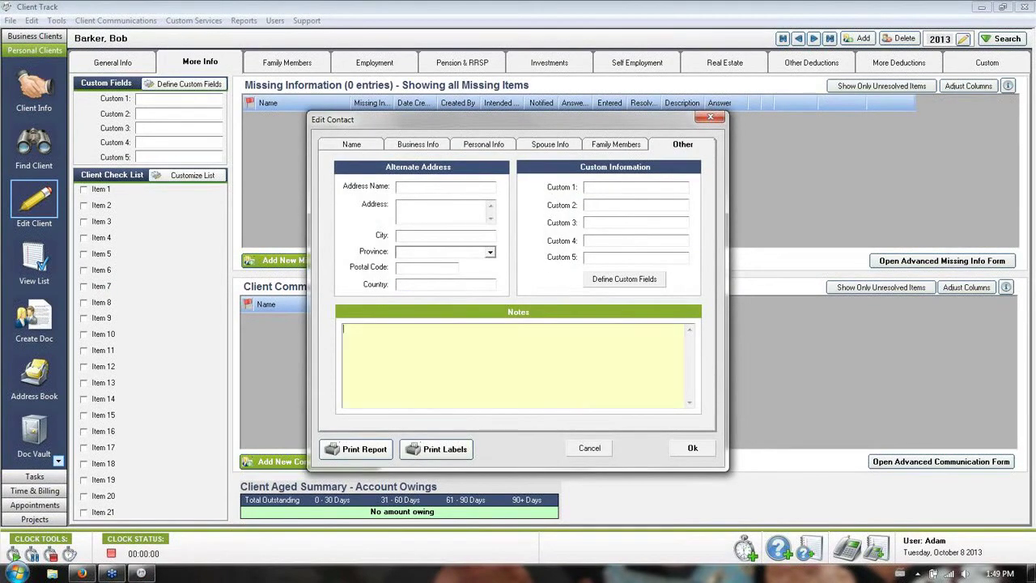
pyautogui.click(590, 448)
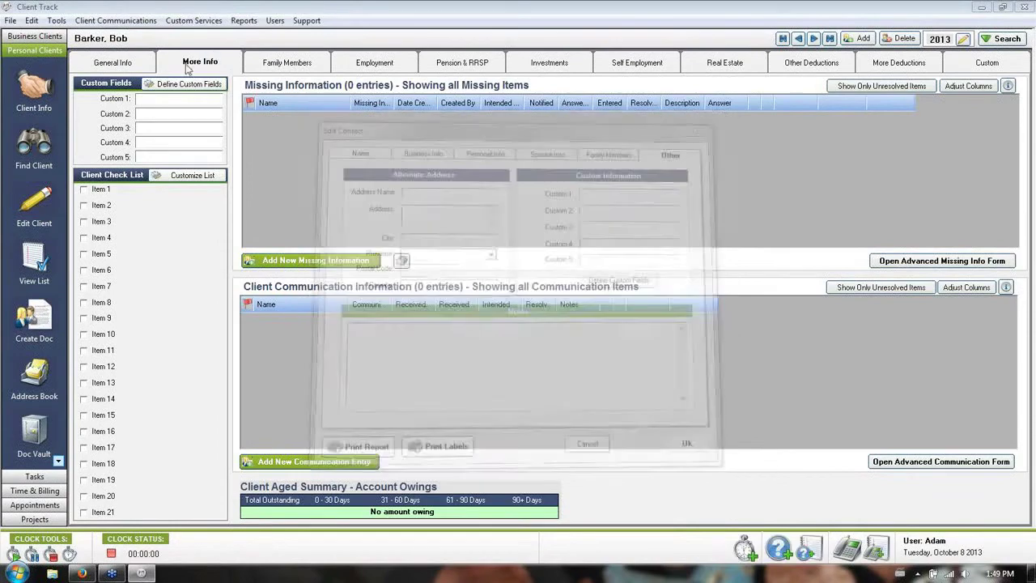
pyautogui.click(34, 202)
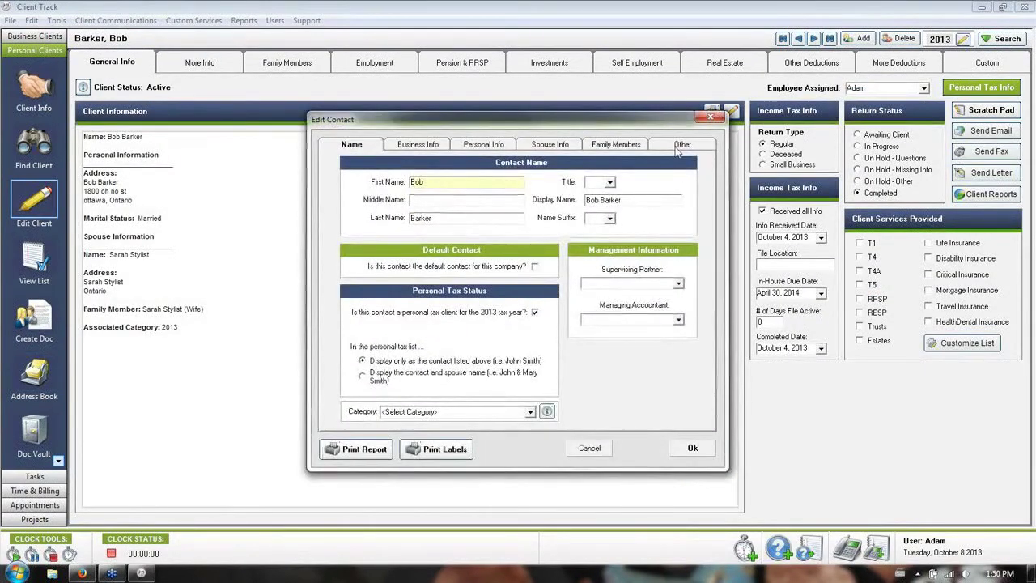
pyautogui.click(678, 146)
pyautogui.click(588, 449)
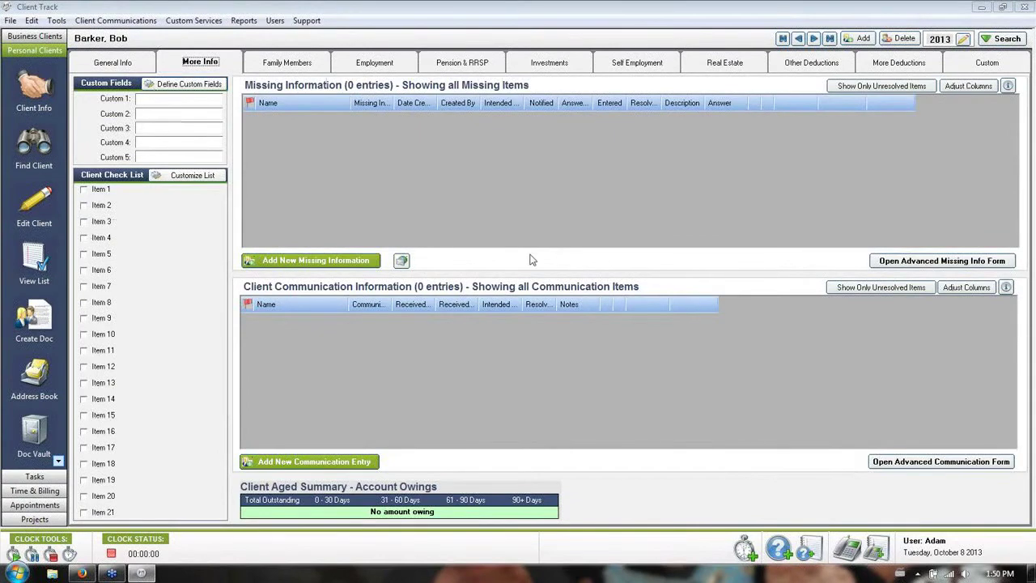
pyautogui.click(115, 62)
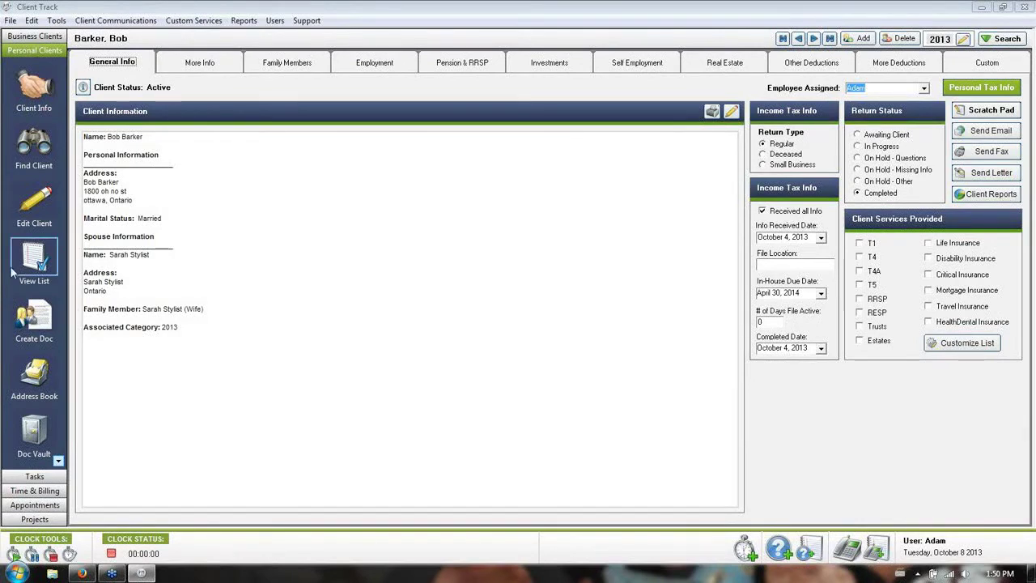
# Step: List the 2013 personal tax returns and scroll right to reveal every step column
pyautogui.click(34, 259)
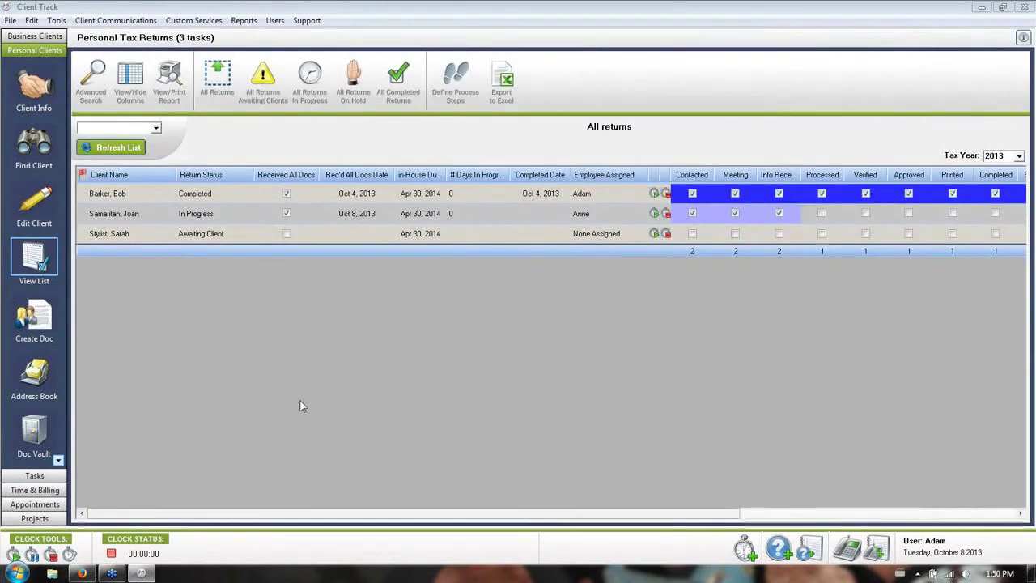
pyautogui.moveTo(278, 514); pyautogui.dragTo(532, 514)
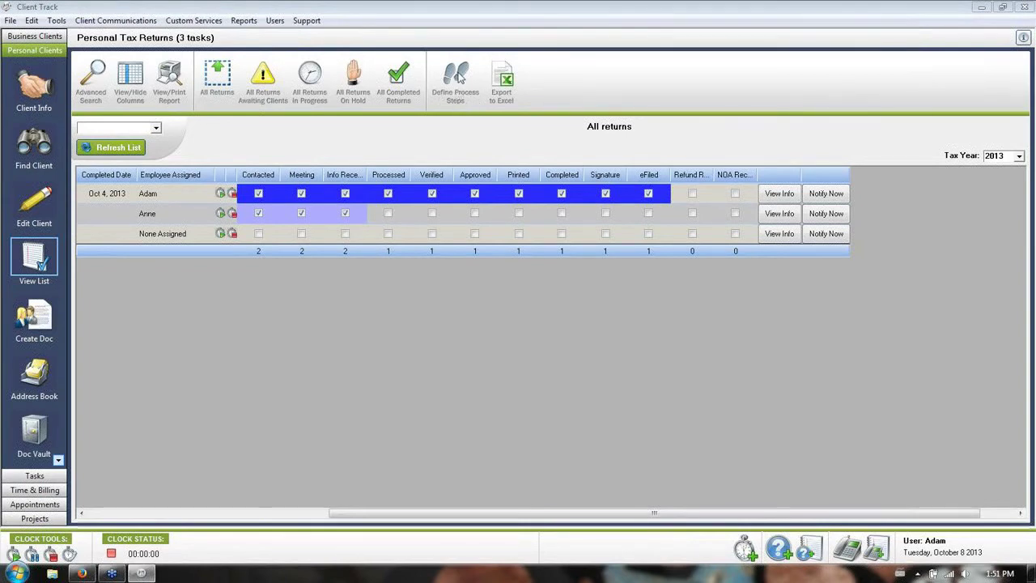
pyautogui.click(457, 76)
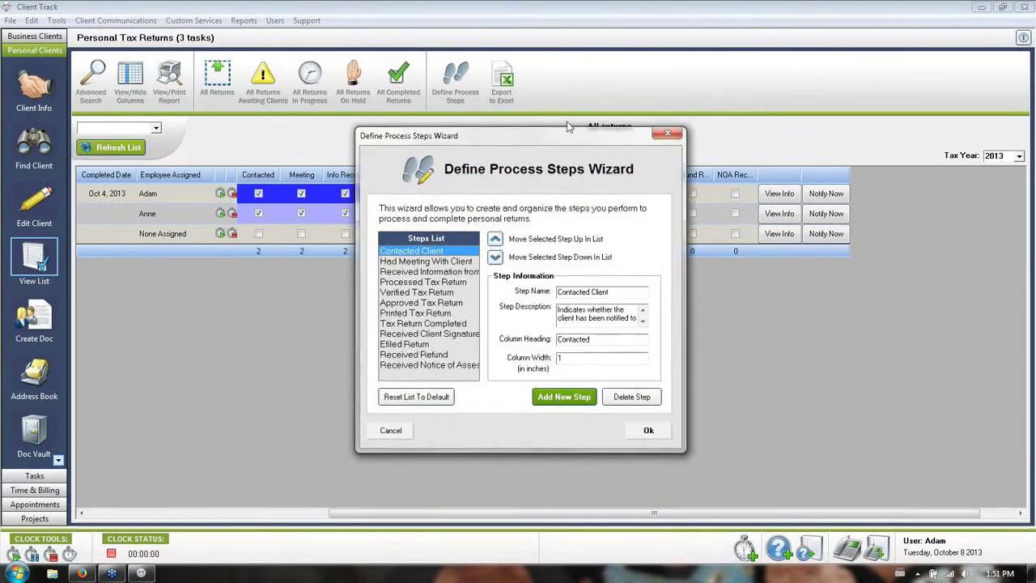
pyautogui.moveTo(569, 129); pyautogui.dragTo(700, 57)
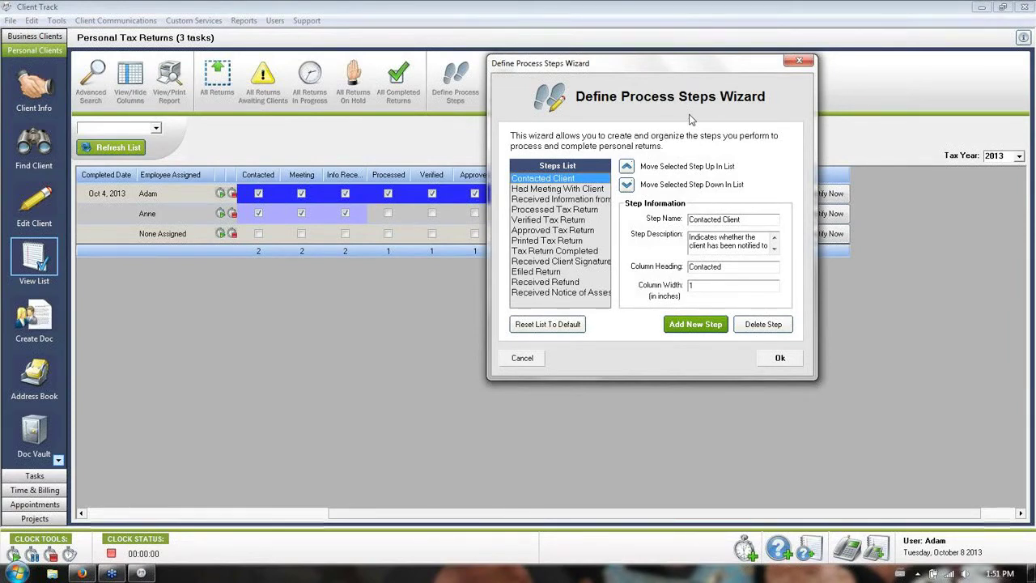
pyautogui.click(523, 358)
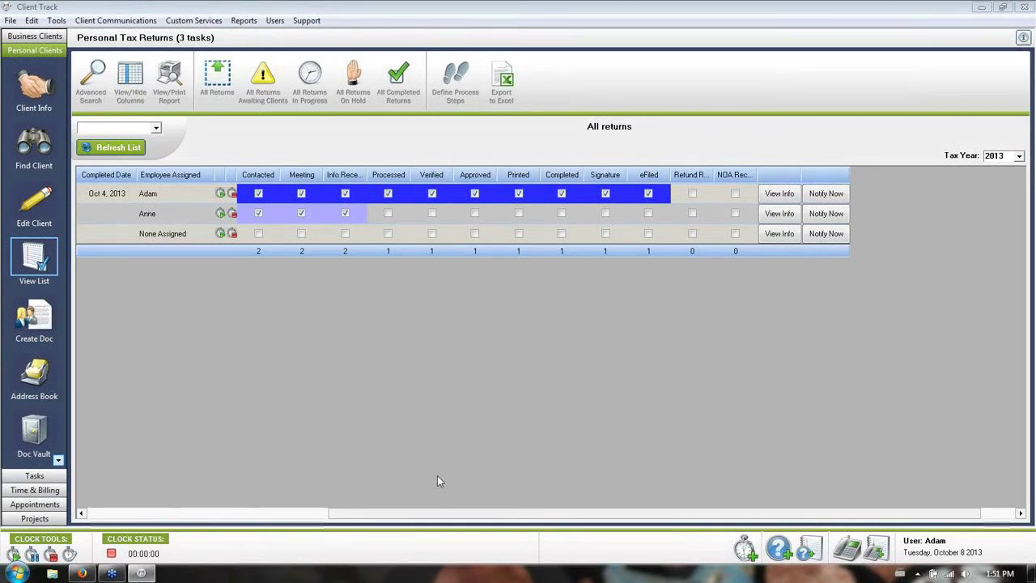
# Step: Check the first return's eFiled completion details and close them unchanged
pyautogui.click(662, 196)
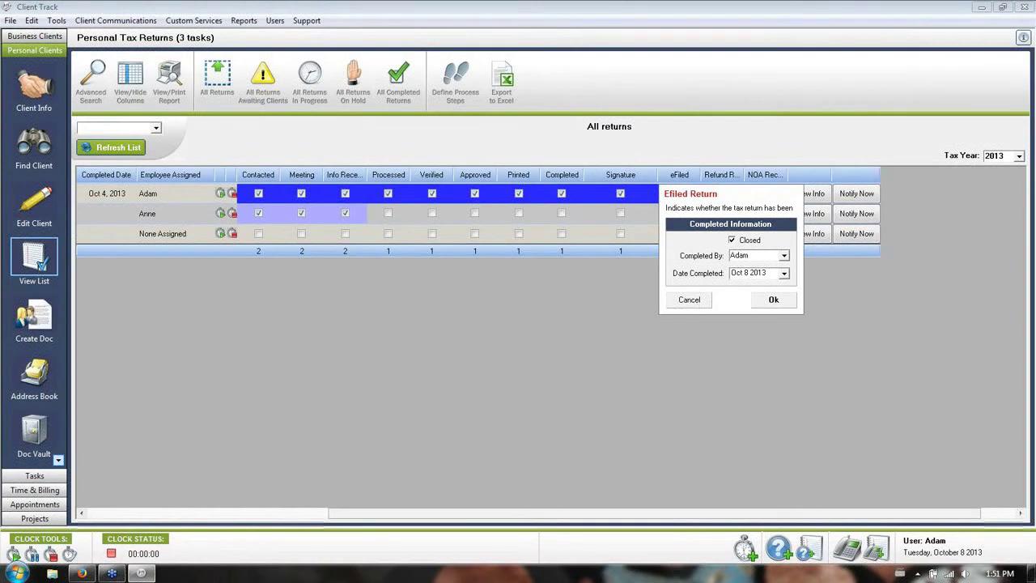
pyautogui.click(738, 255)
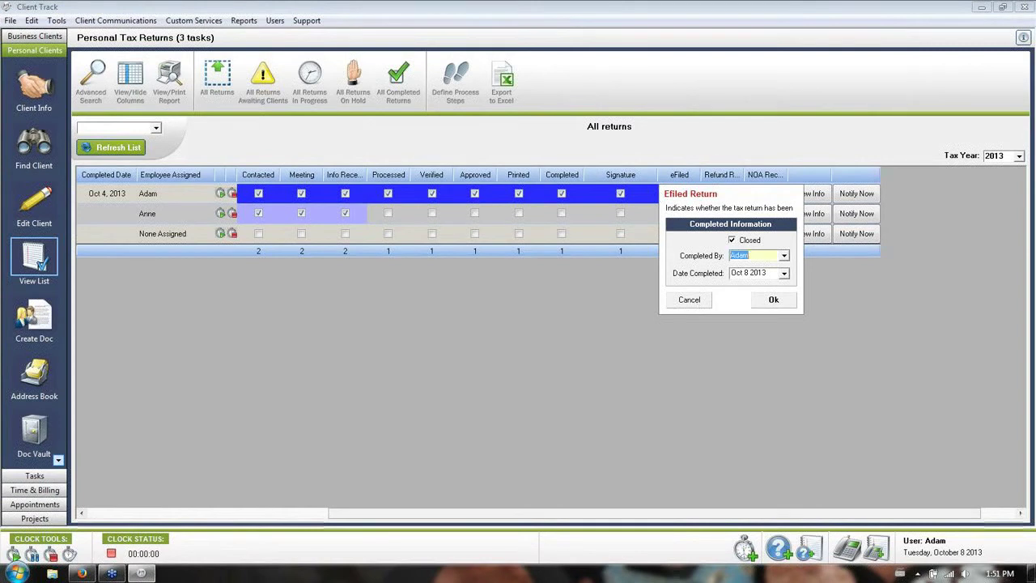
pyautogui.click(689, 300)
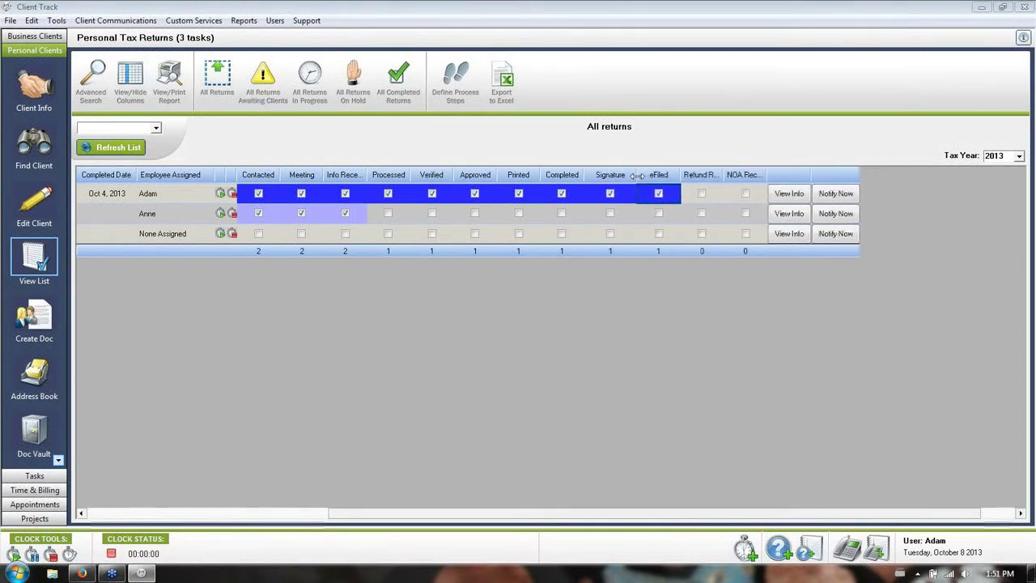
# Step: Set the second client's Return Status to On Hold - Missing Info and open their record
pyautogui.click(206, 213)
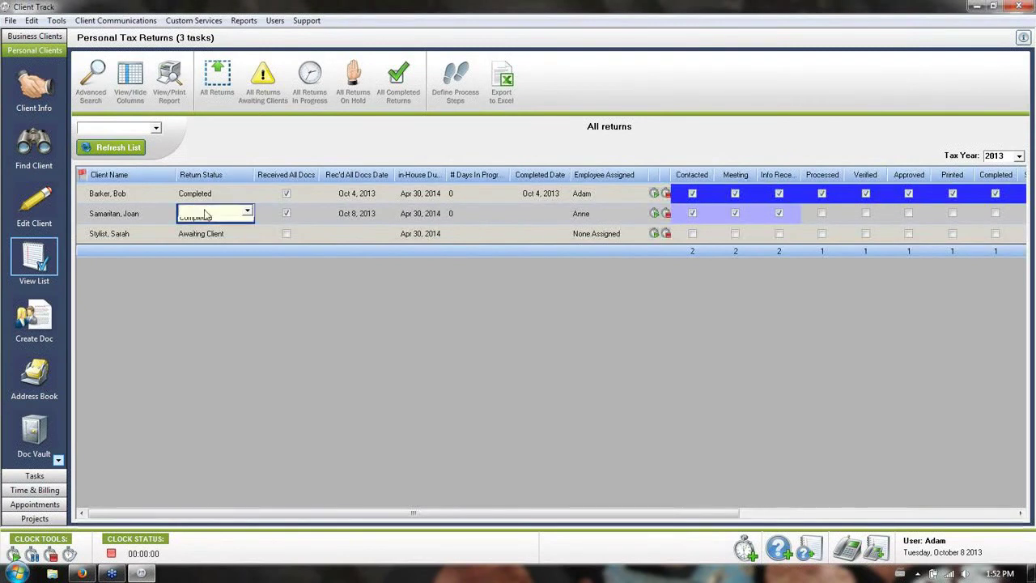
pyautogui.click(207, 212)
pyautogui.click(206, 223)
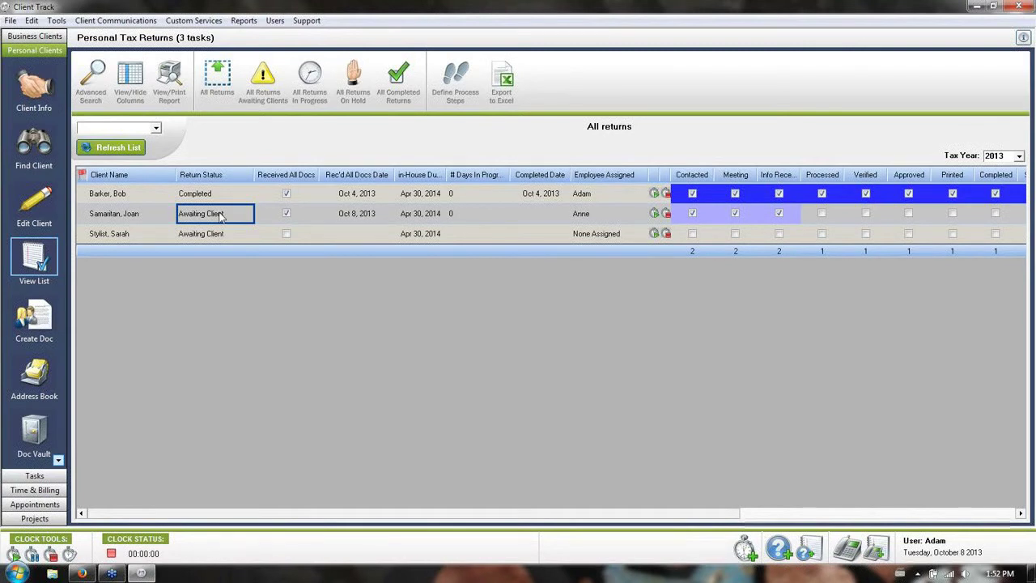
pyautogui.click(221, 215)
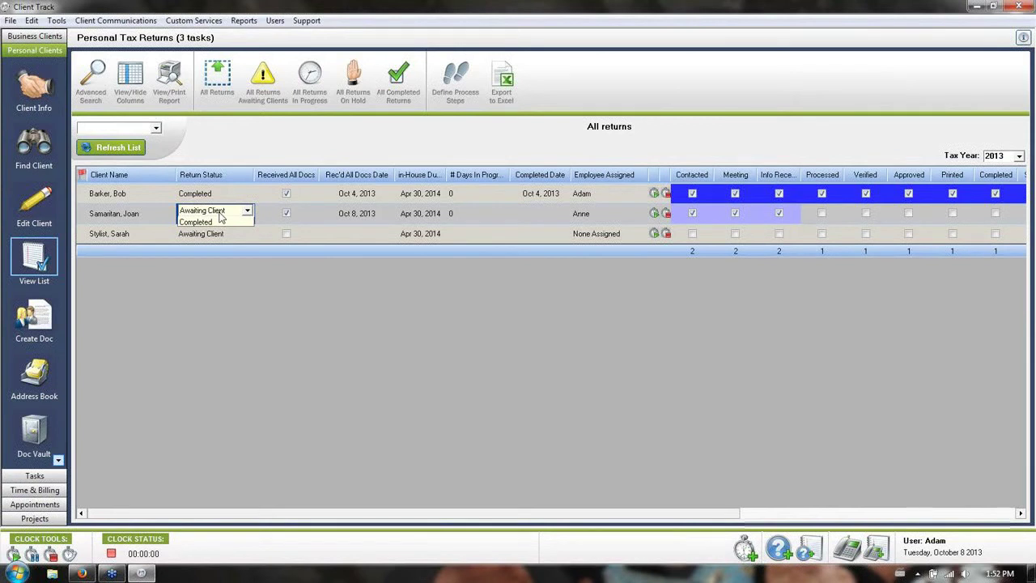
pyautogui.click(221, 215)
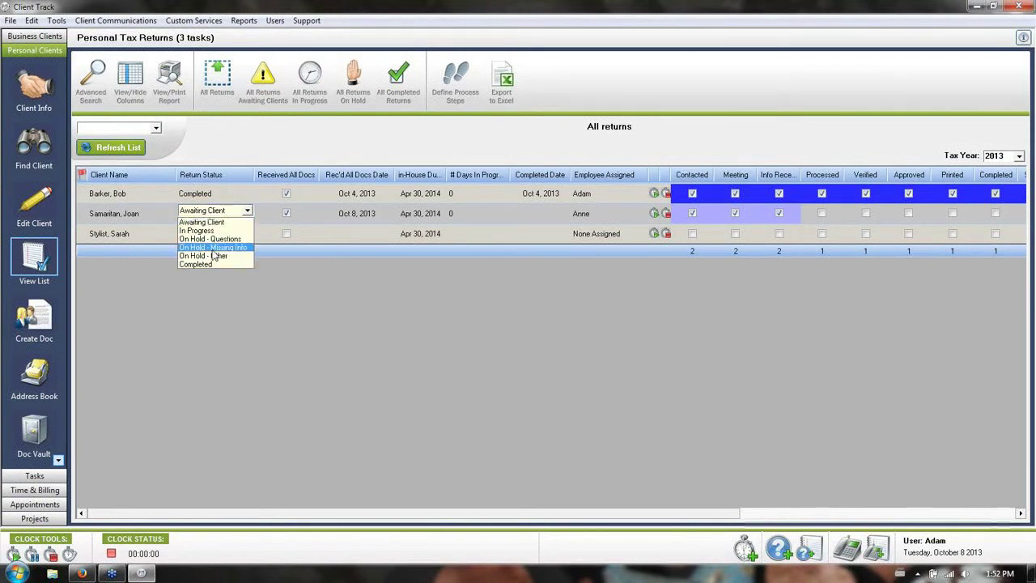
pyautogui.click(212, 248)
pyautogui.click(200, 331)
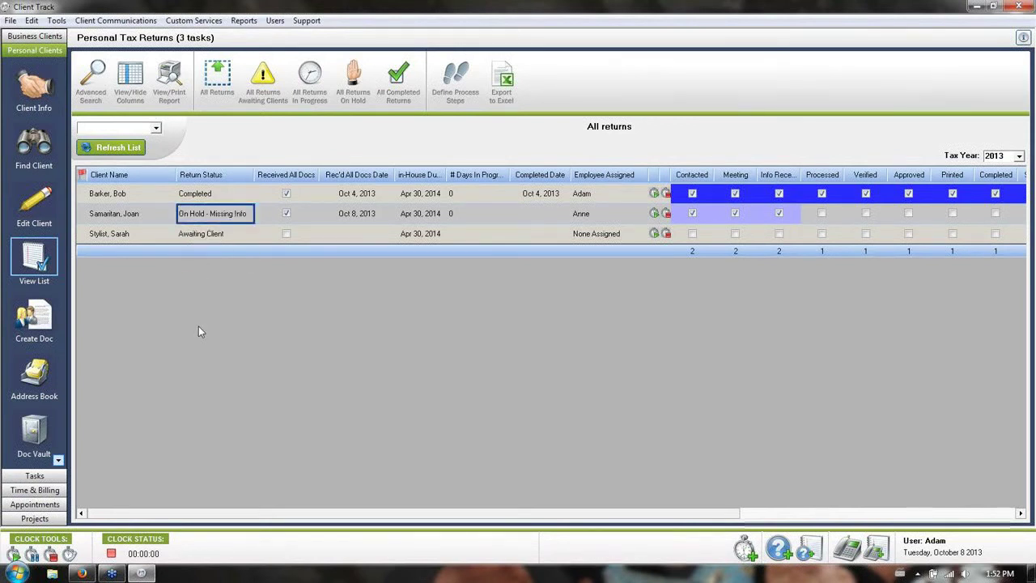
pyautogui.click(128, 215)
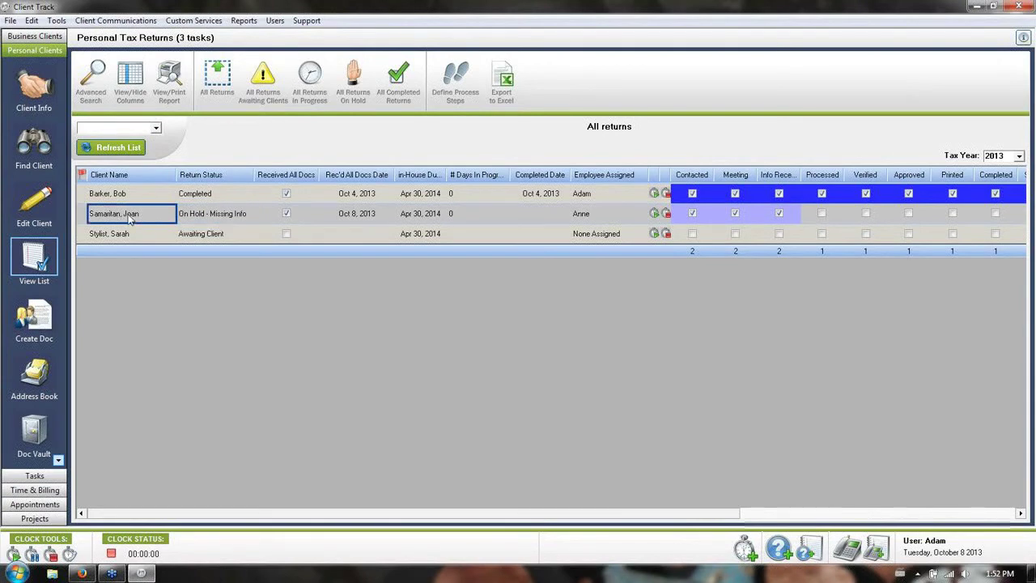
pyautogui.doubleClick(130, 215)
# Step: Check the client's More Info page, then set the second return's status to In Progress
pyautogui.click(195, 63)
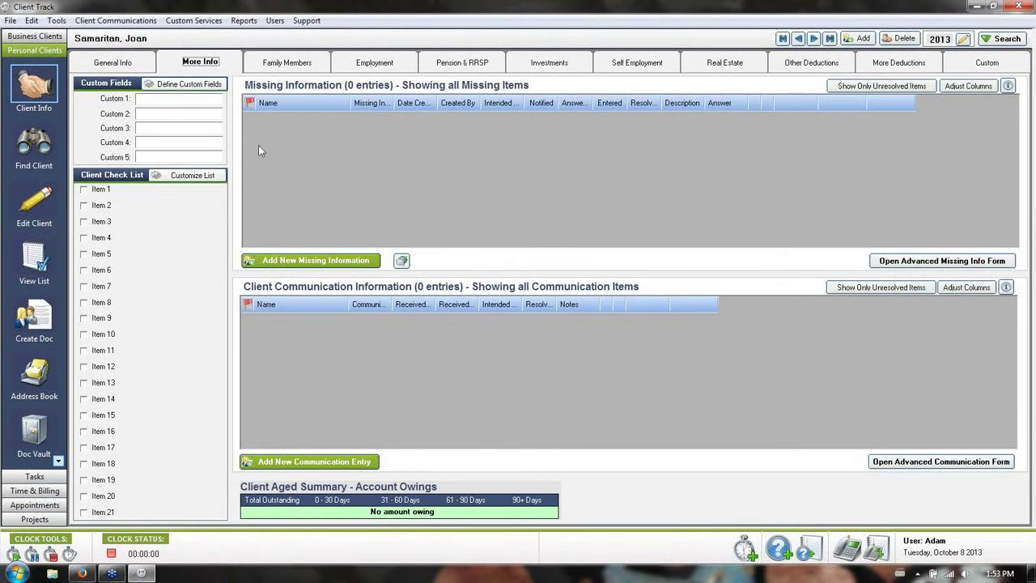
pyautogui.click(40, 256)
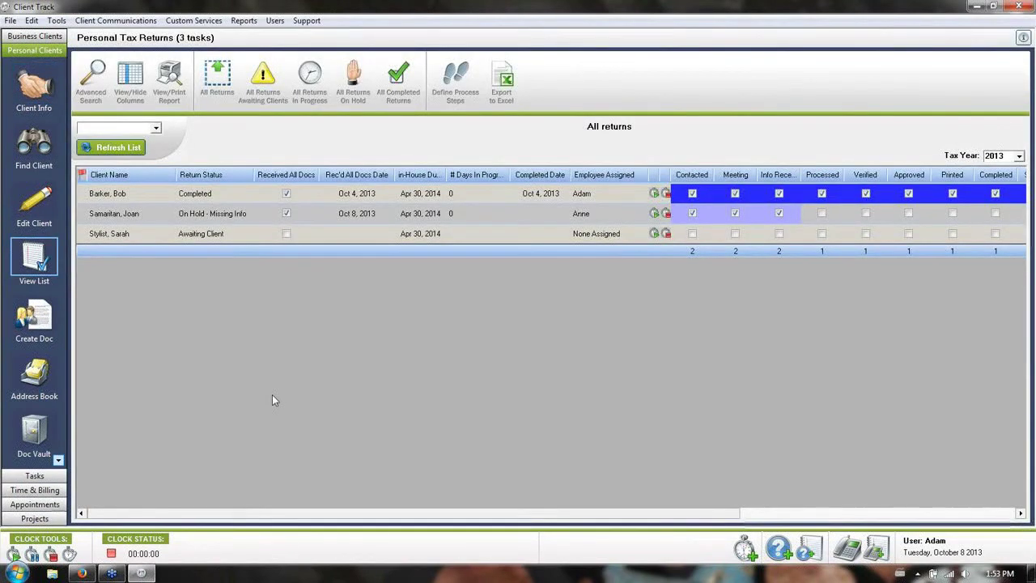
pyautogui.click(230, 214)
pyautogui.click(212, 229)
pyautogui.click(203, 318)
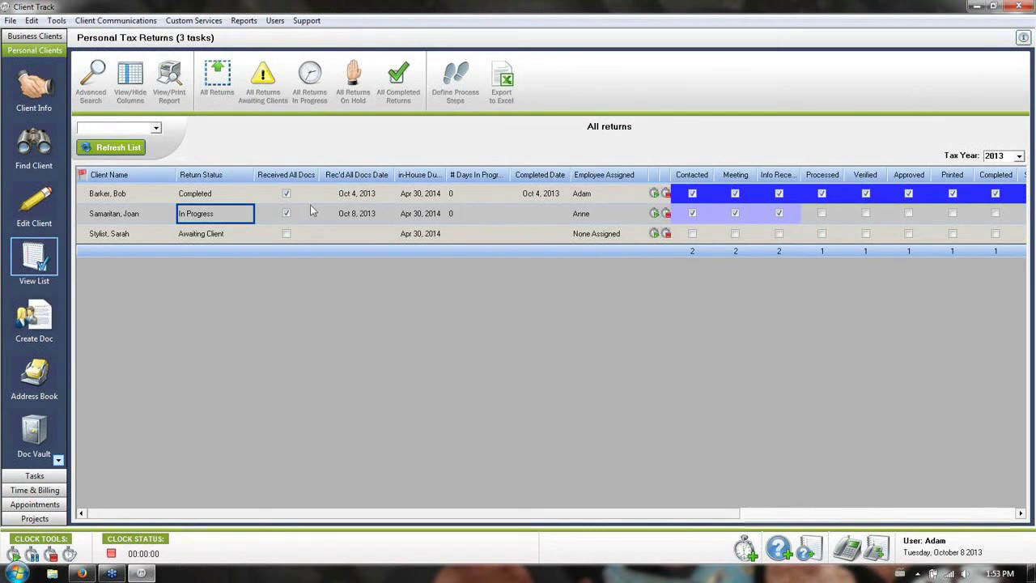
# Step: Confirm the status stays In Progress and keep the same employee assigned
pyautogui.click(225, 215)
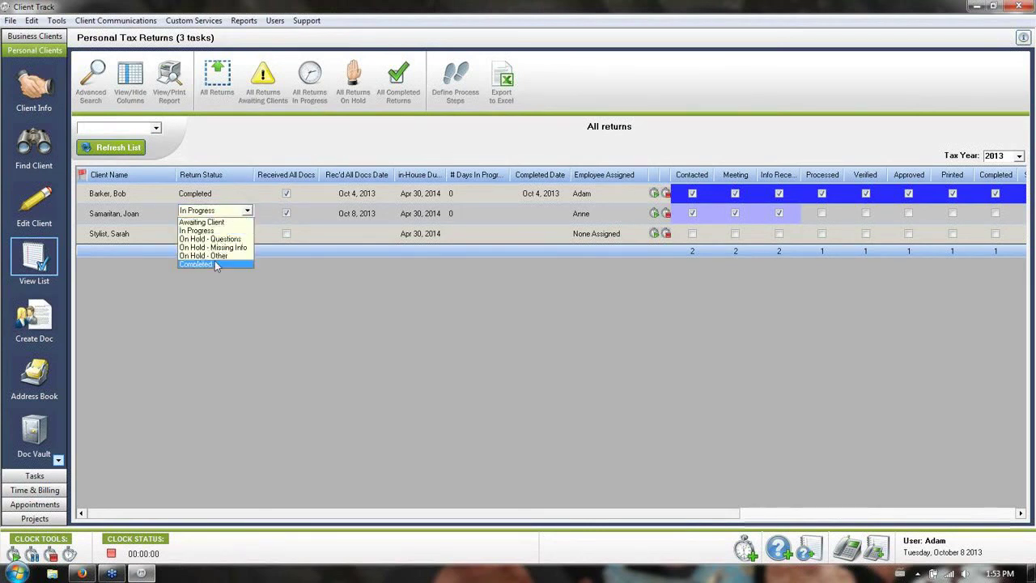
pyautogui.click(211, 230)
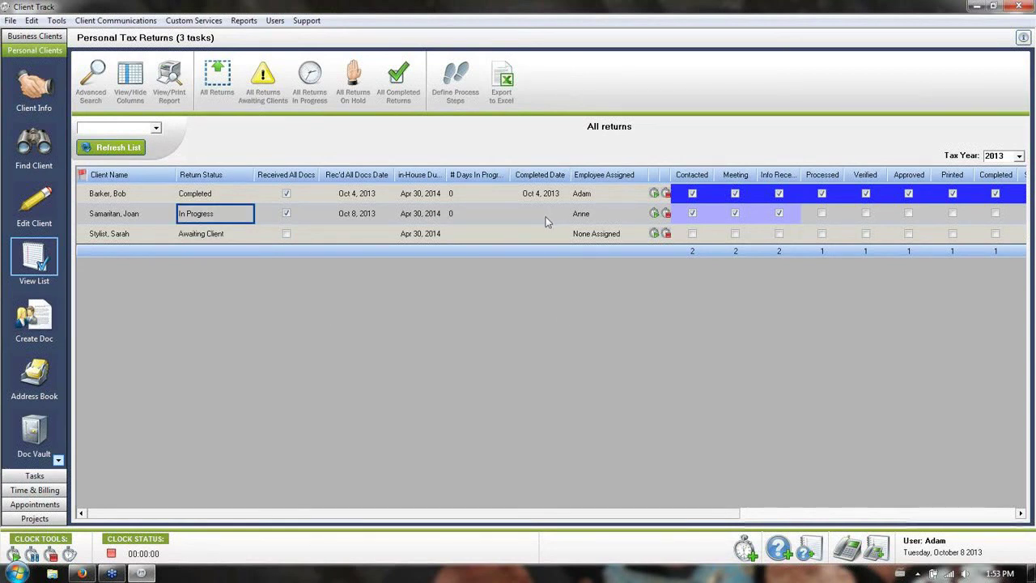
pyautogui.click(581, 215)
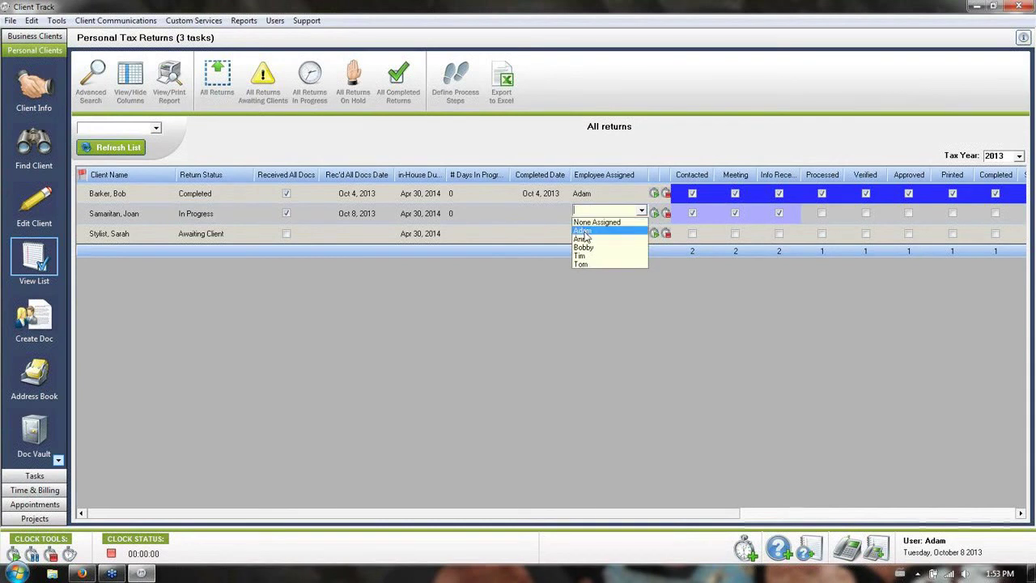
pyautogui.click(583, 238)
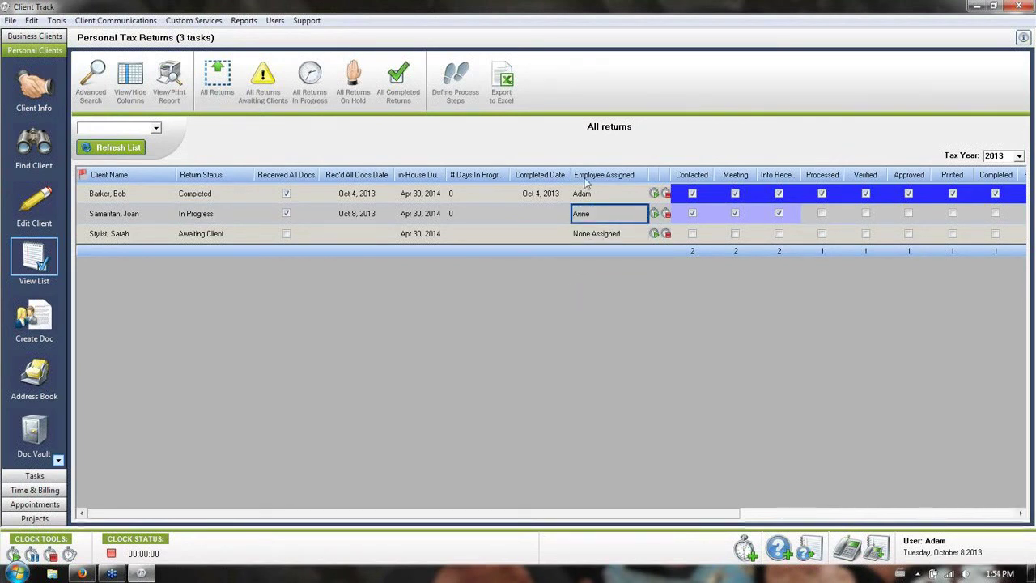
pyautogui.click(34, 146)
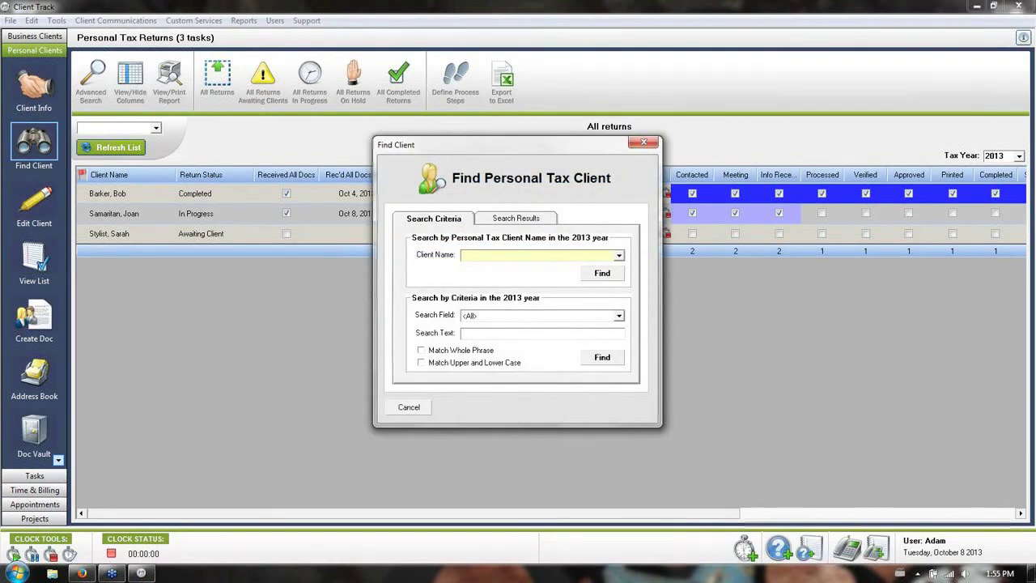
pyautogui.write('Barker, Bob')
pyautogui.click(417, 408)
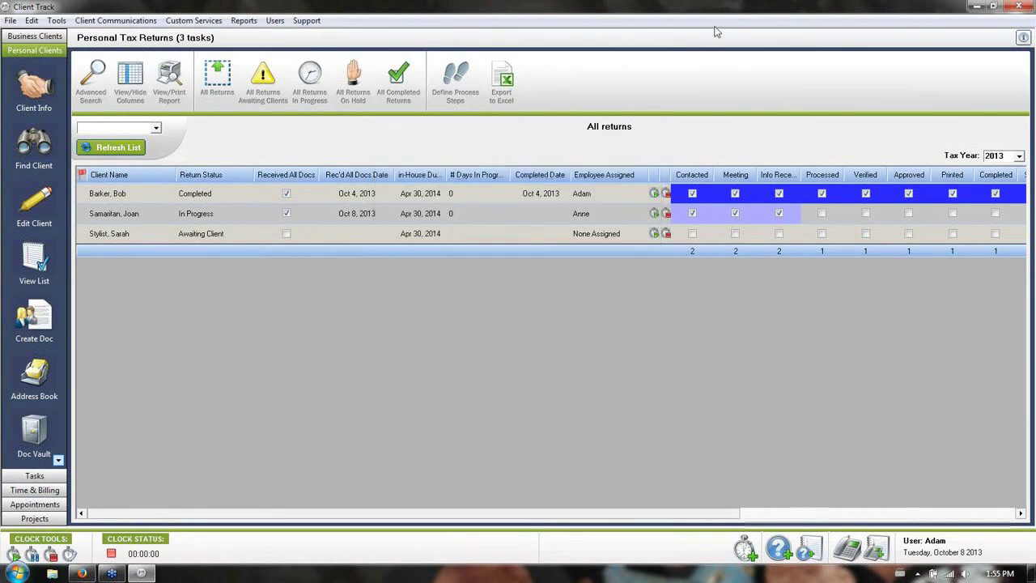